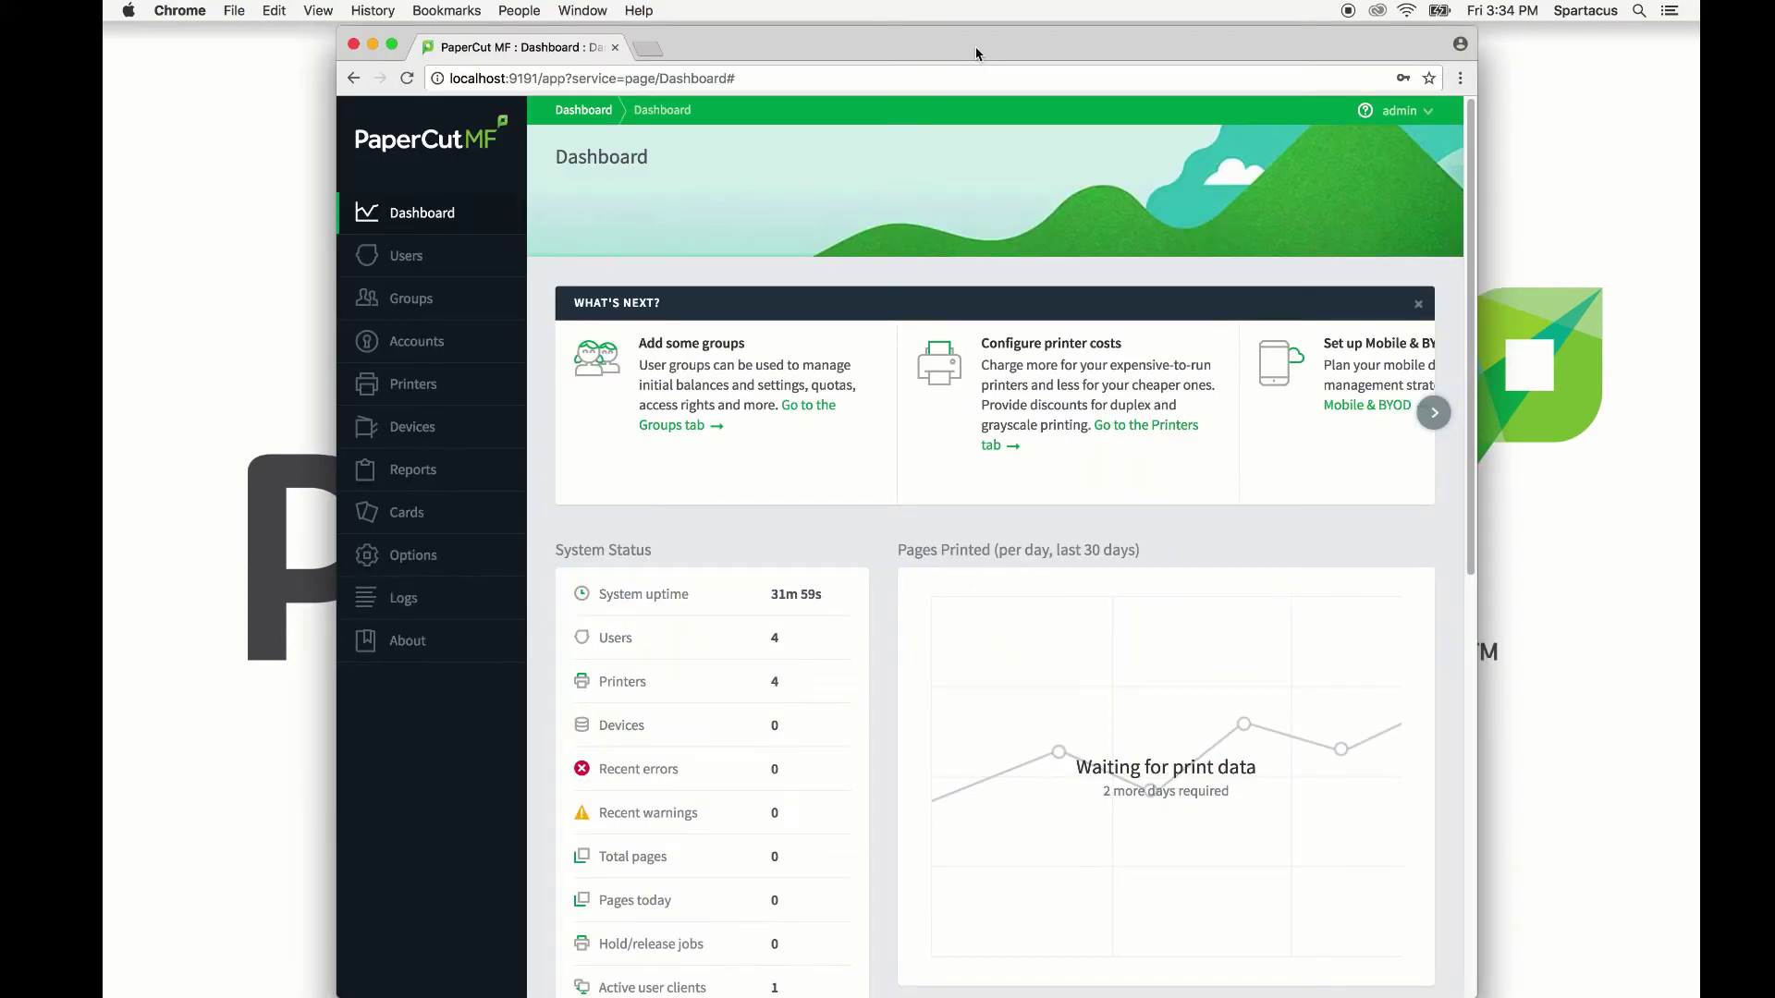
Step: Open the Multiple Personal Accounts setup page via Options > Advanced
drag(976, 53, 984, 50)
click(447, 553)
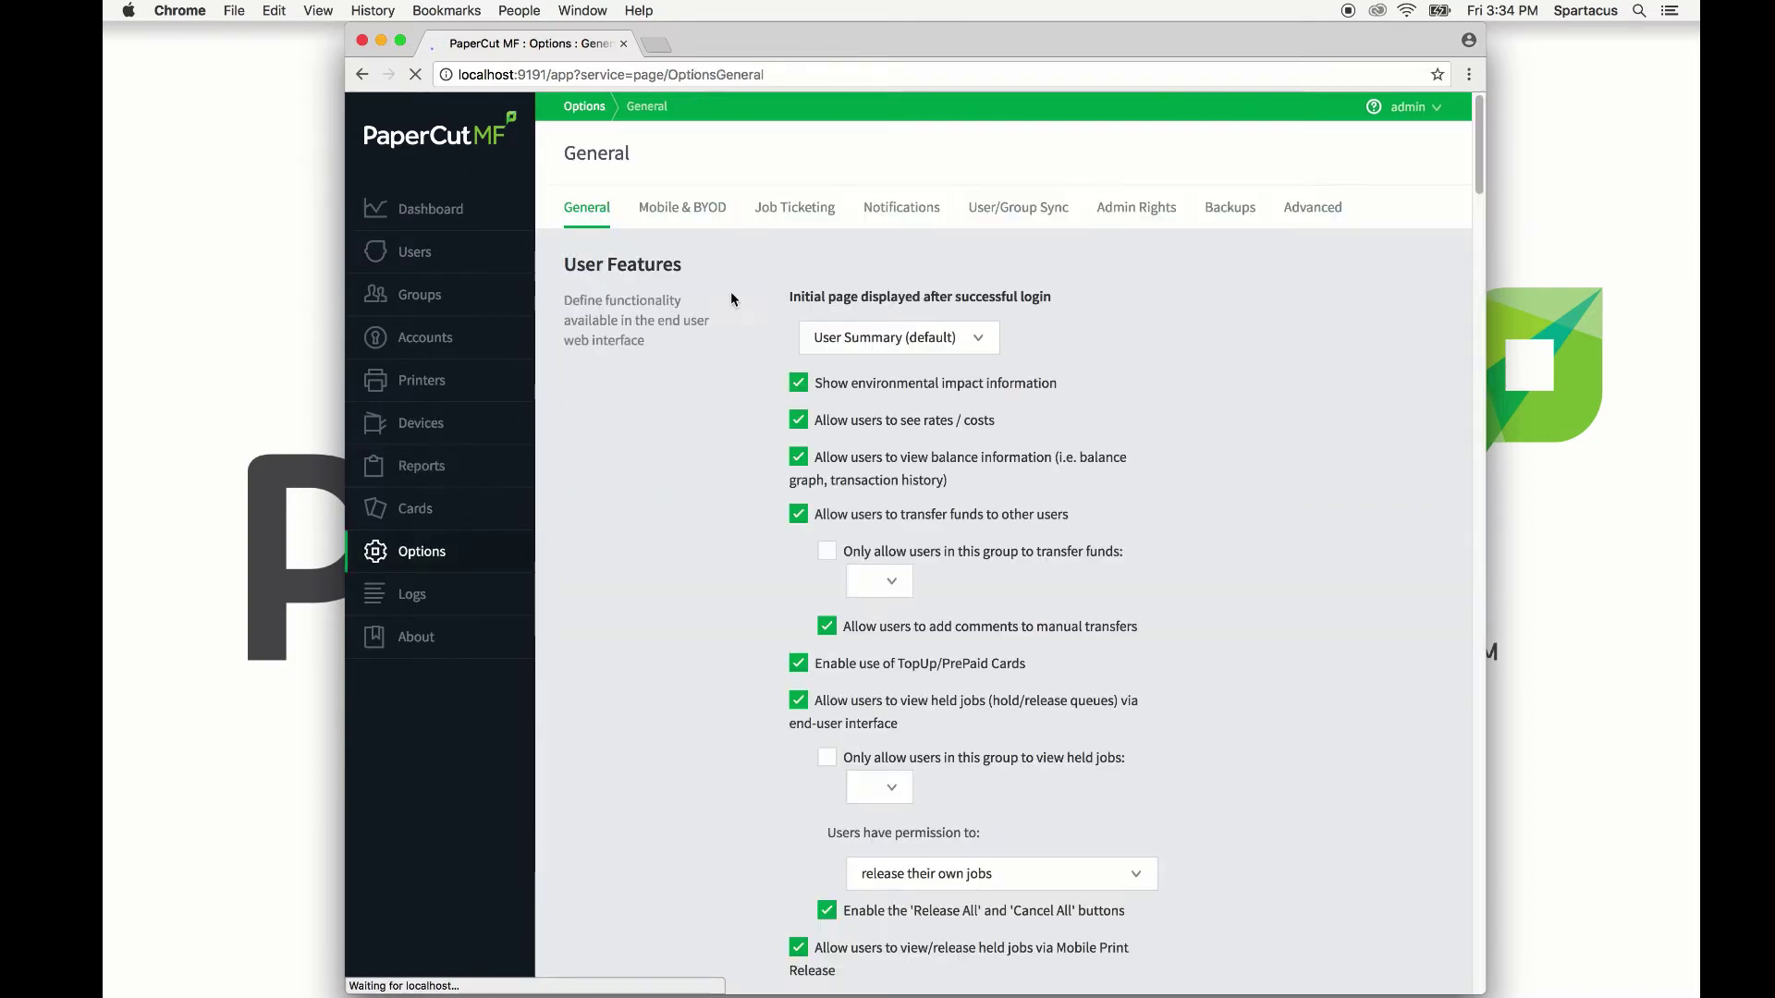
click(1317, 212)
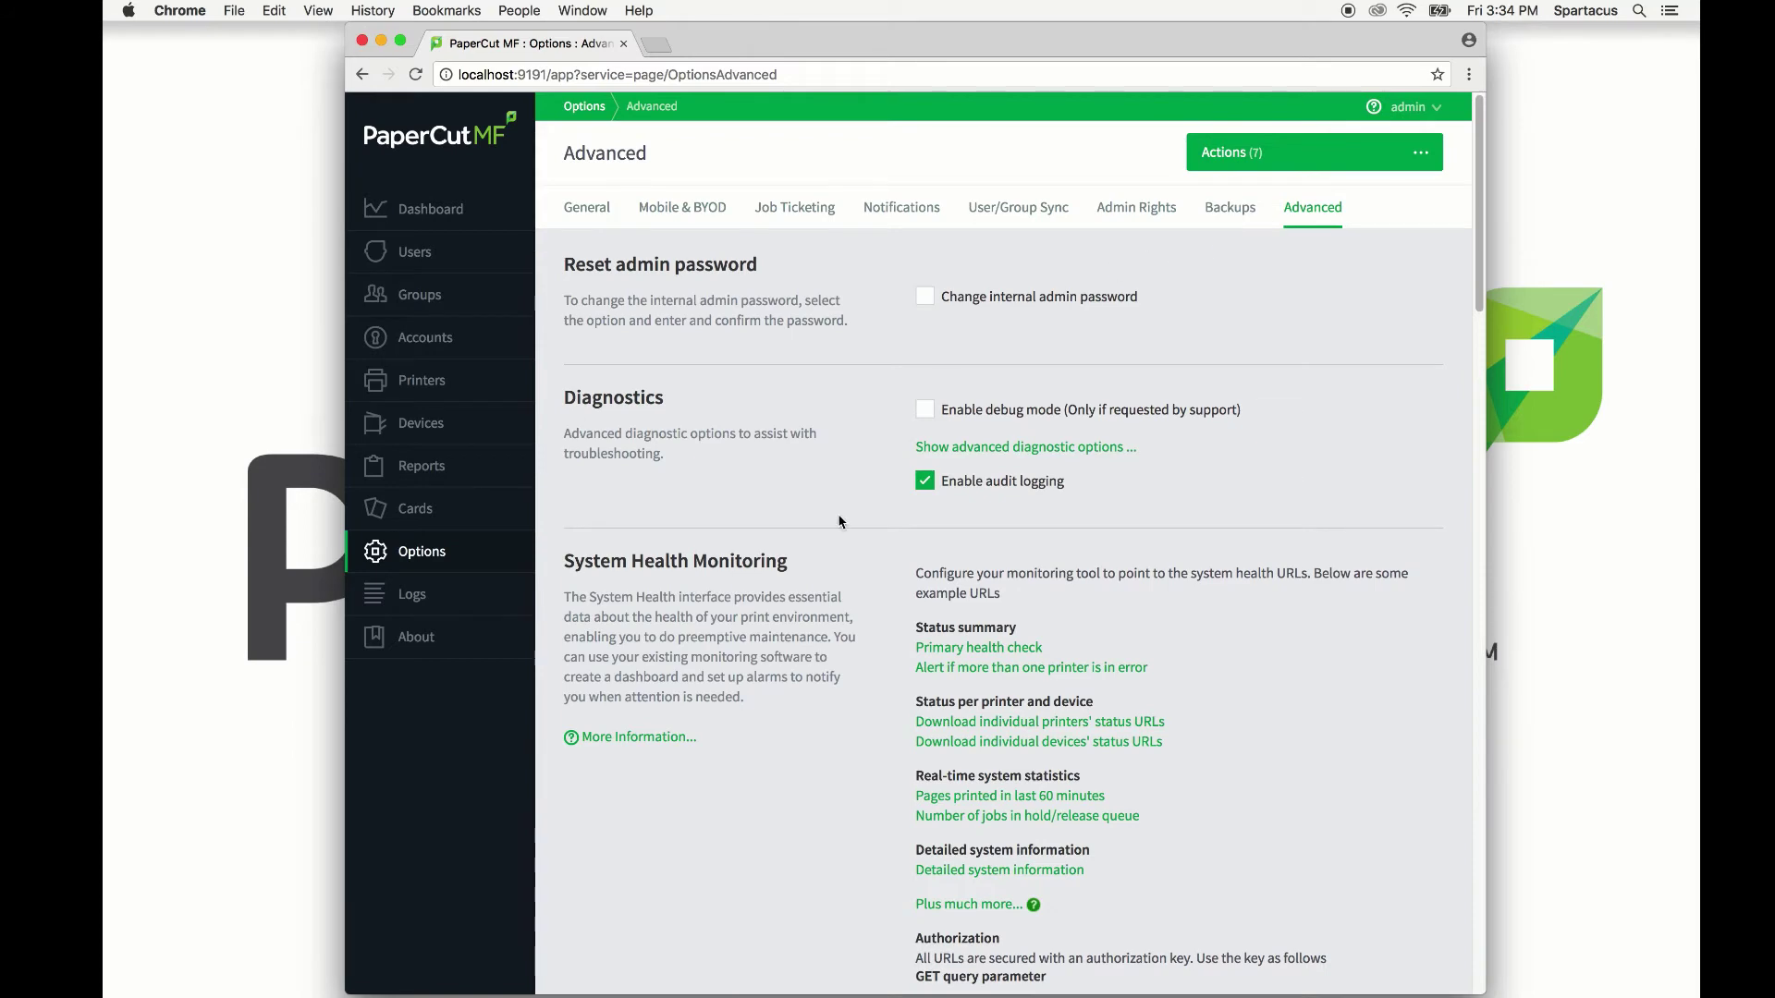
scroll(840, 522, down, 10)
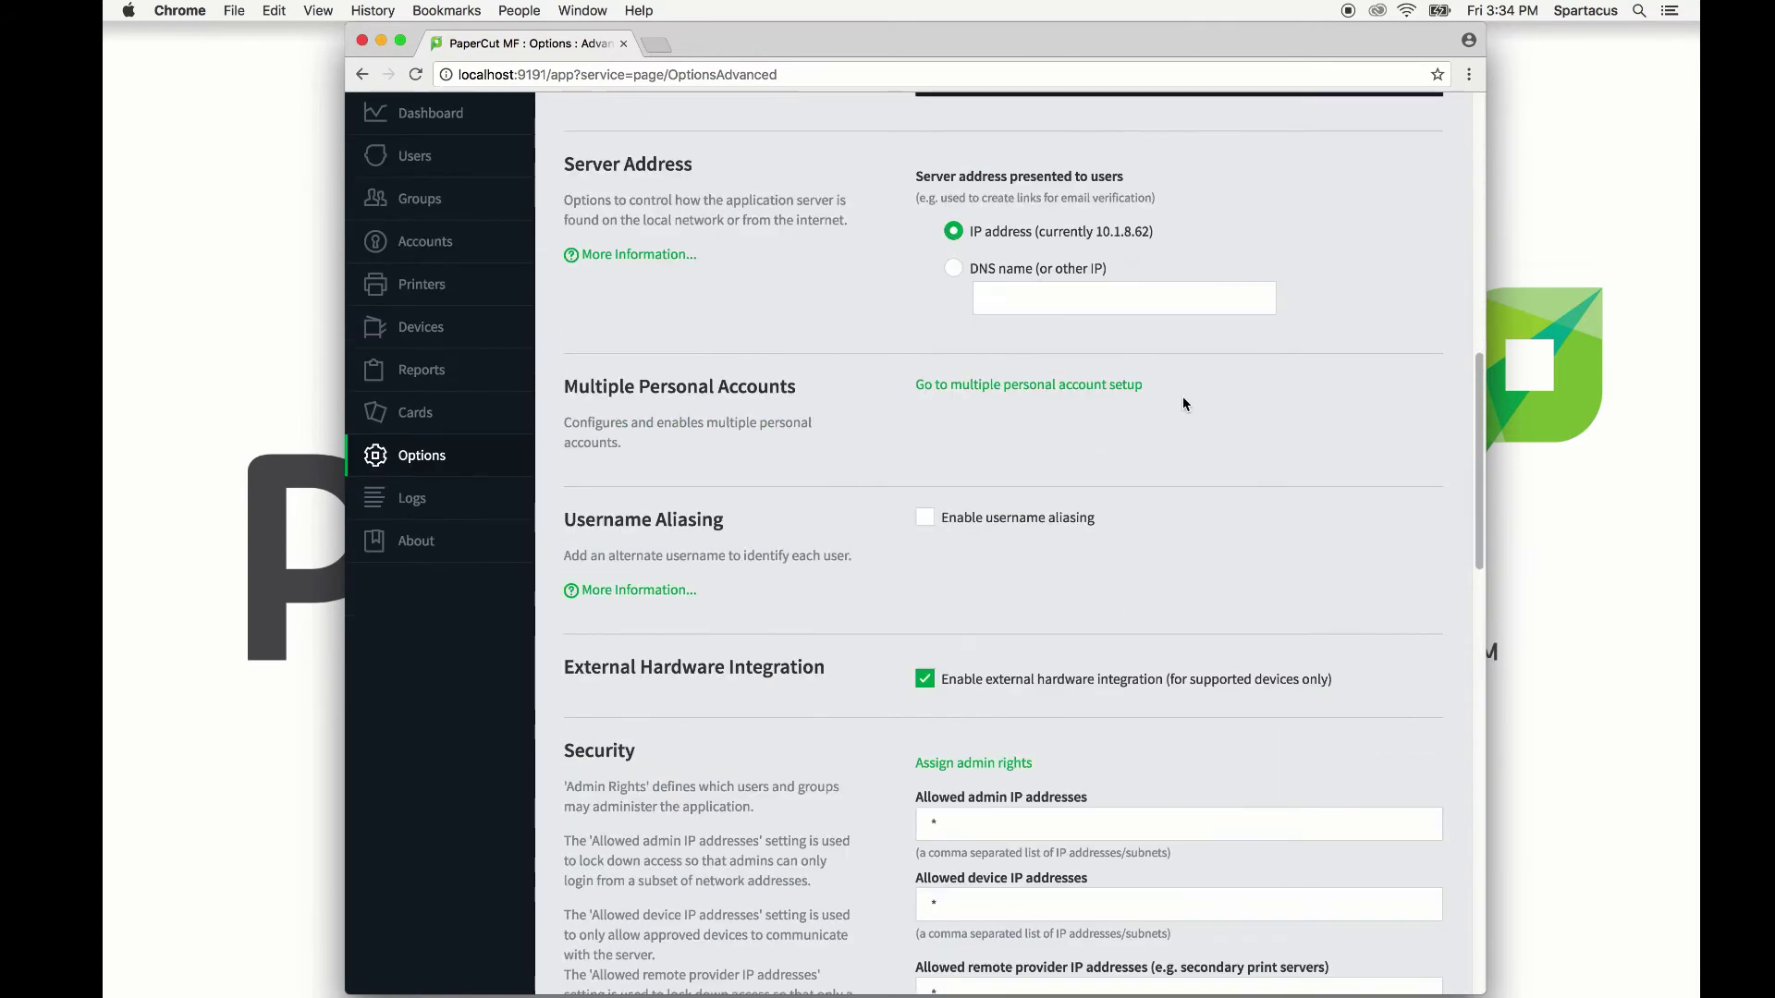
click(1047, 386)
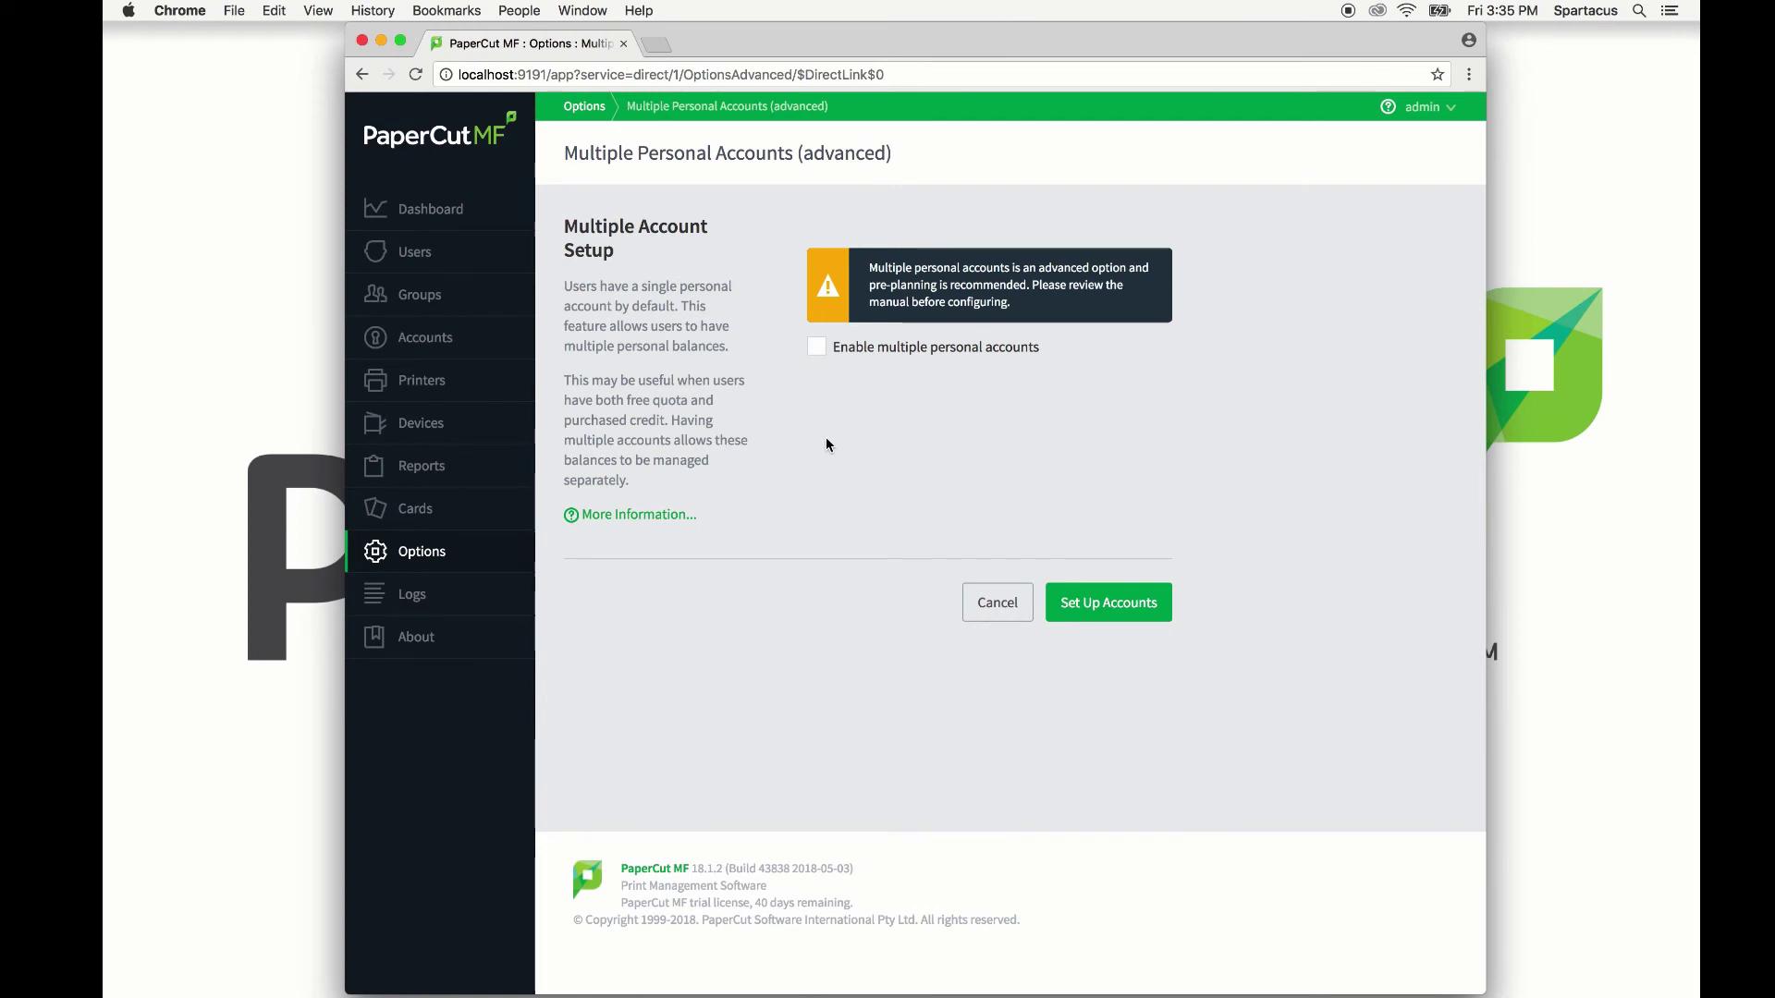
Step: Enable multiple personal accounts and add a new account named 'Cash'
click(818, 346)
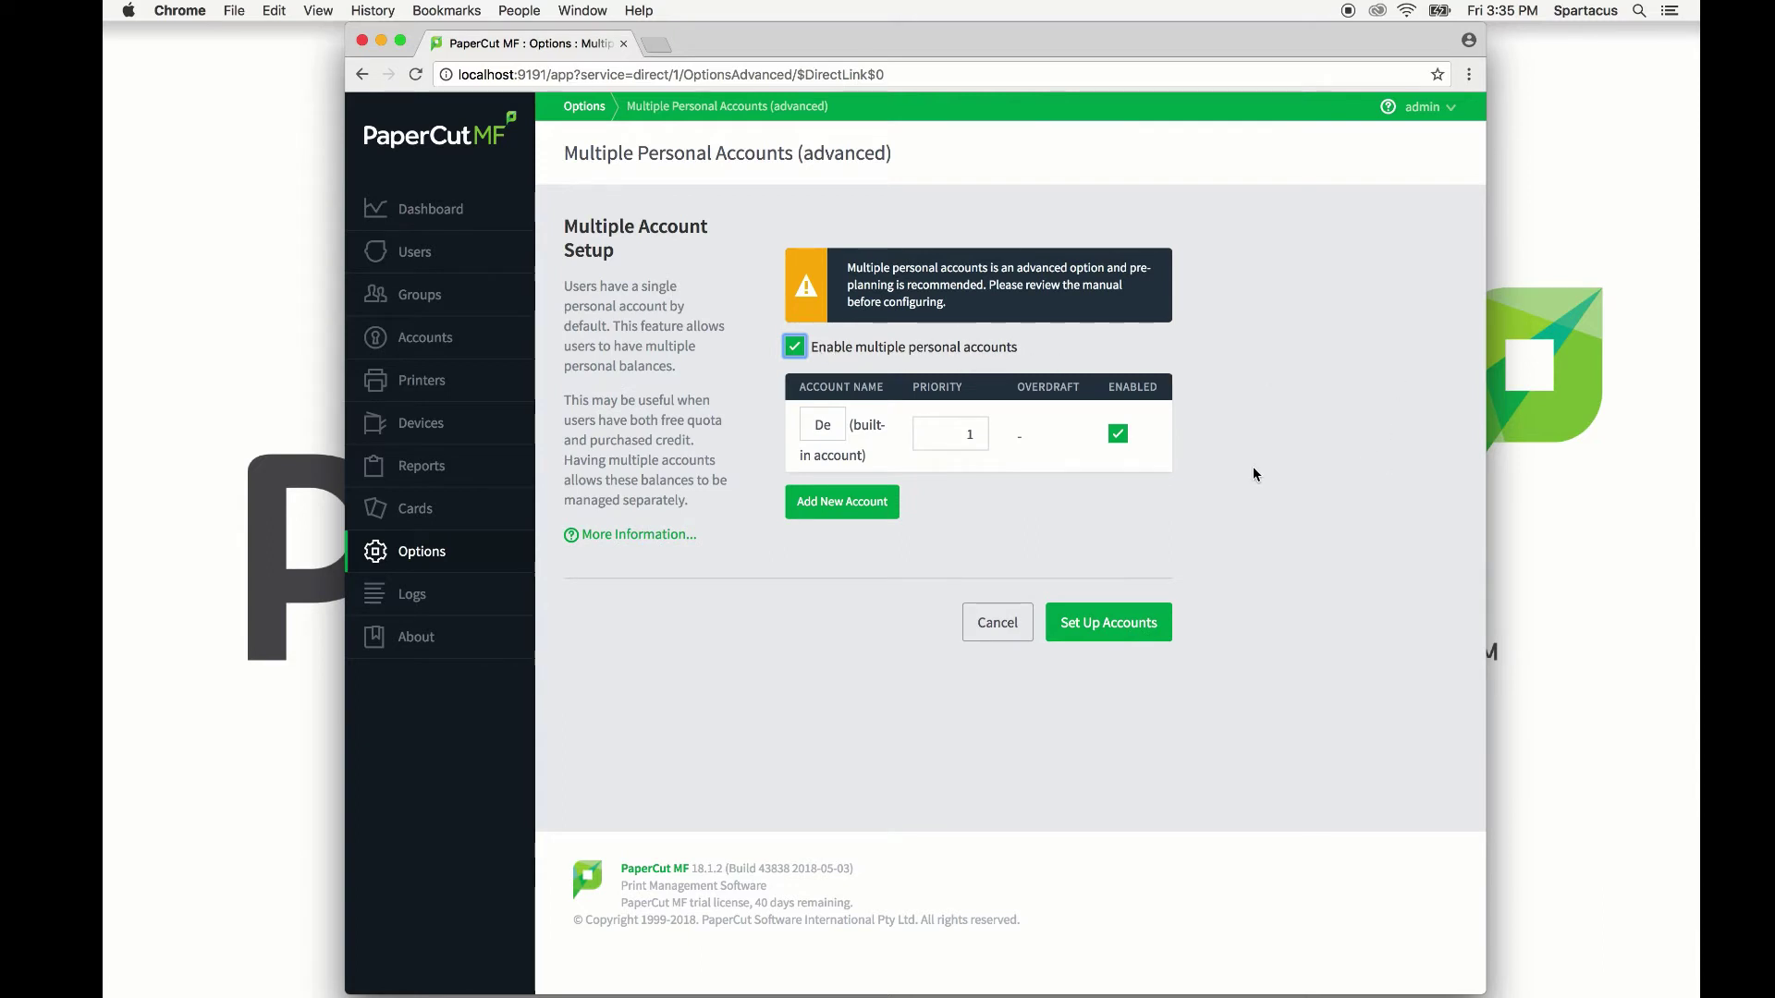
drag(1485, 466, 1696, 472)
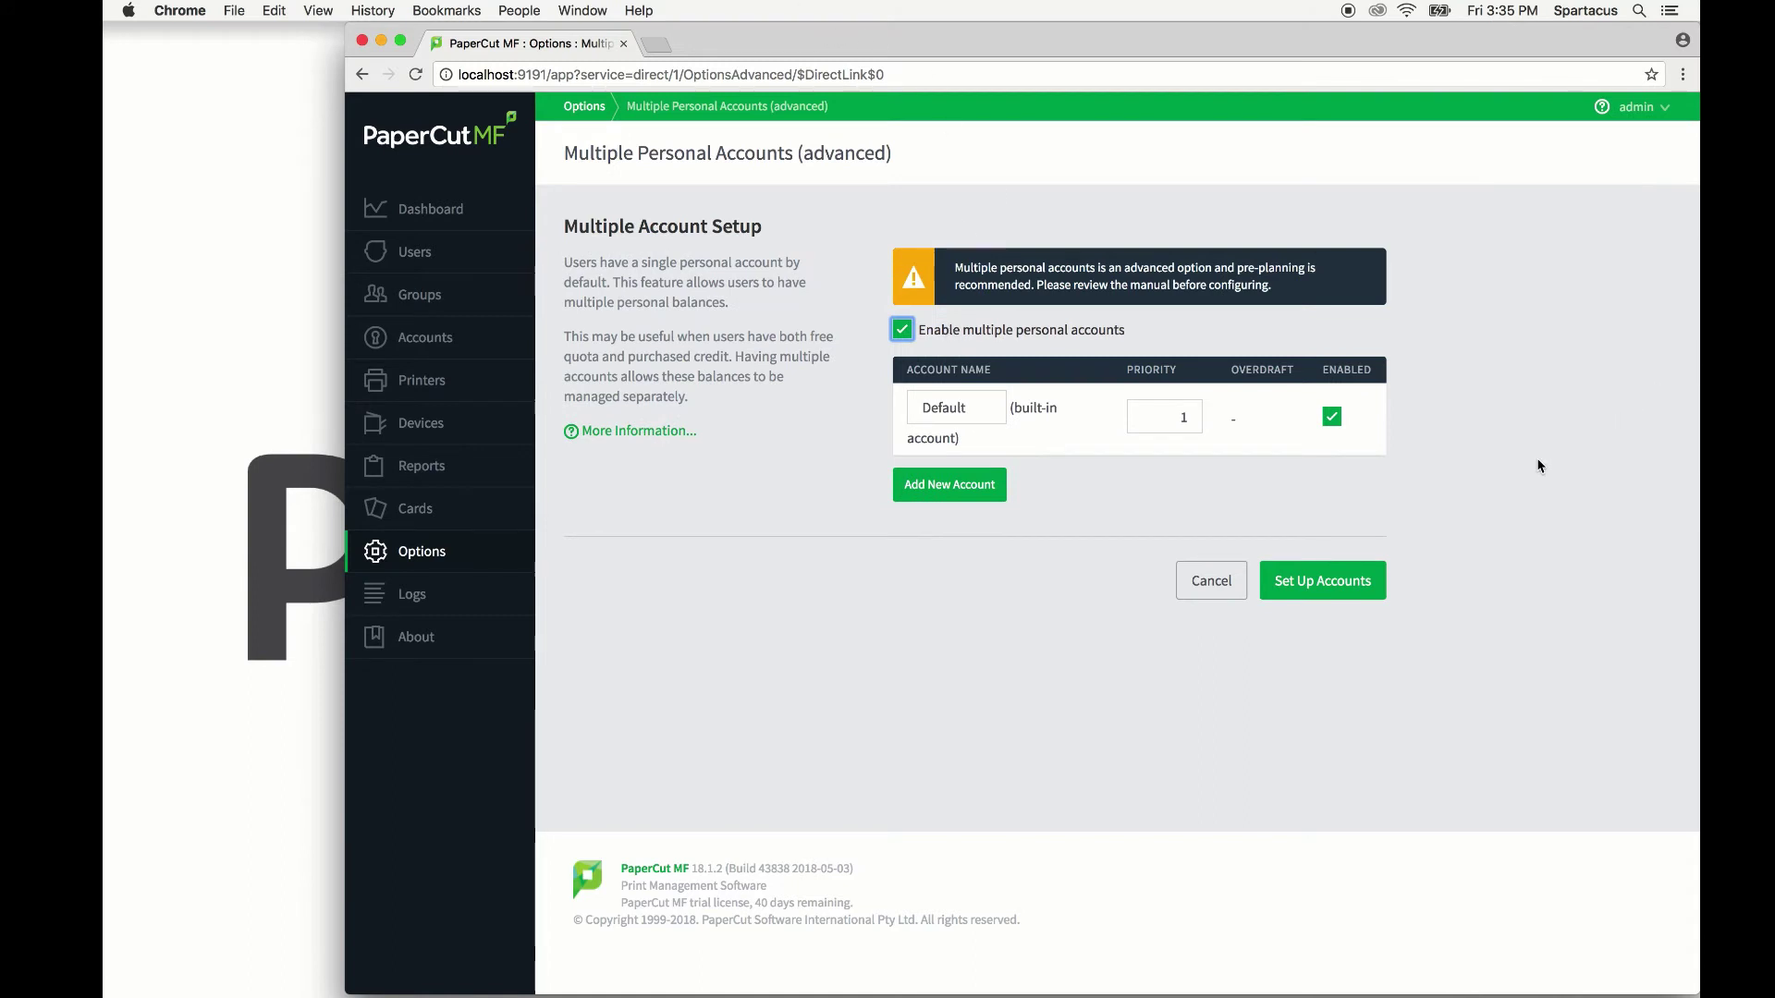
click(990, 491)
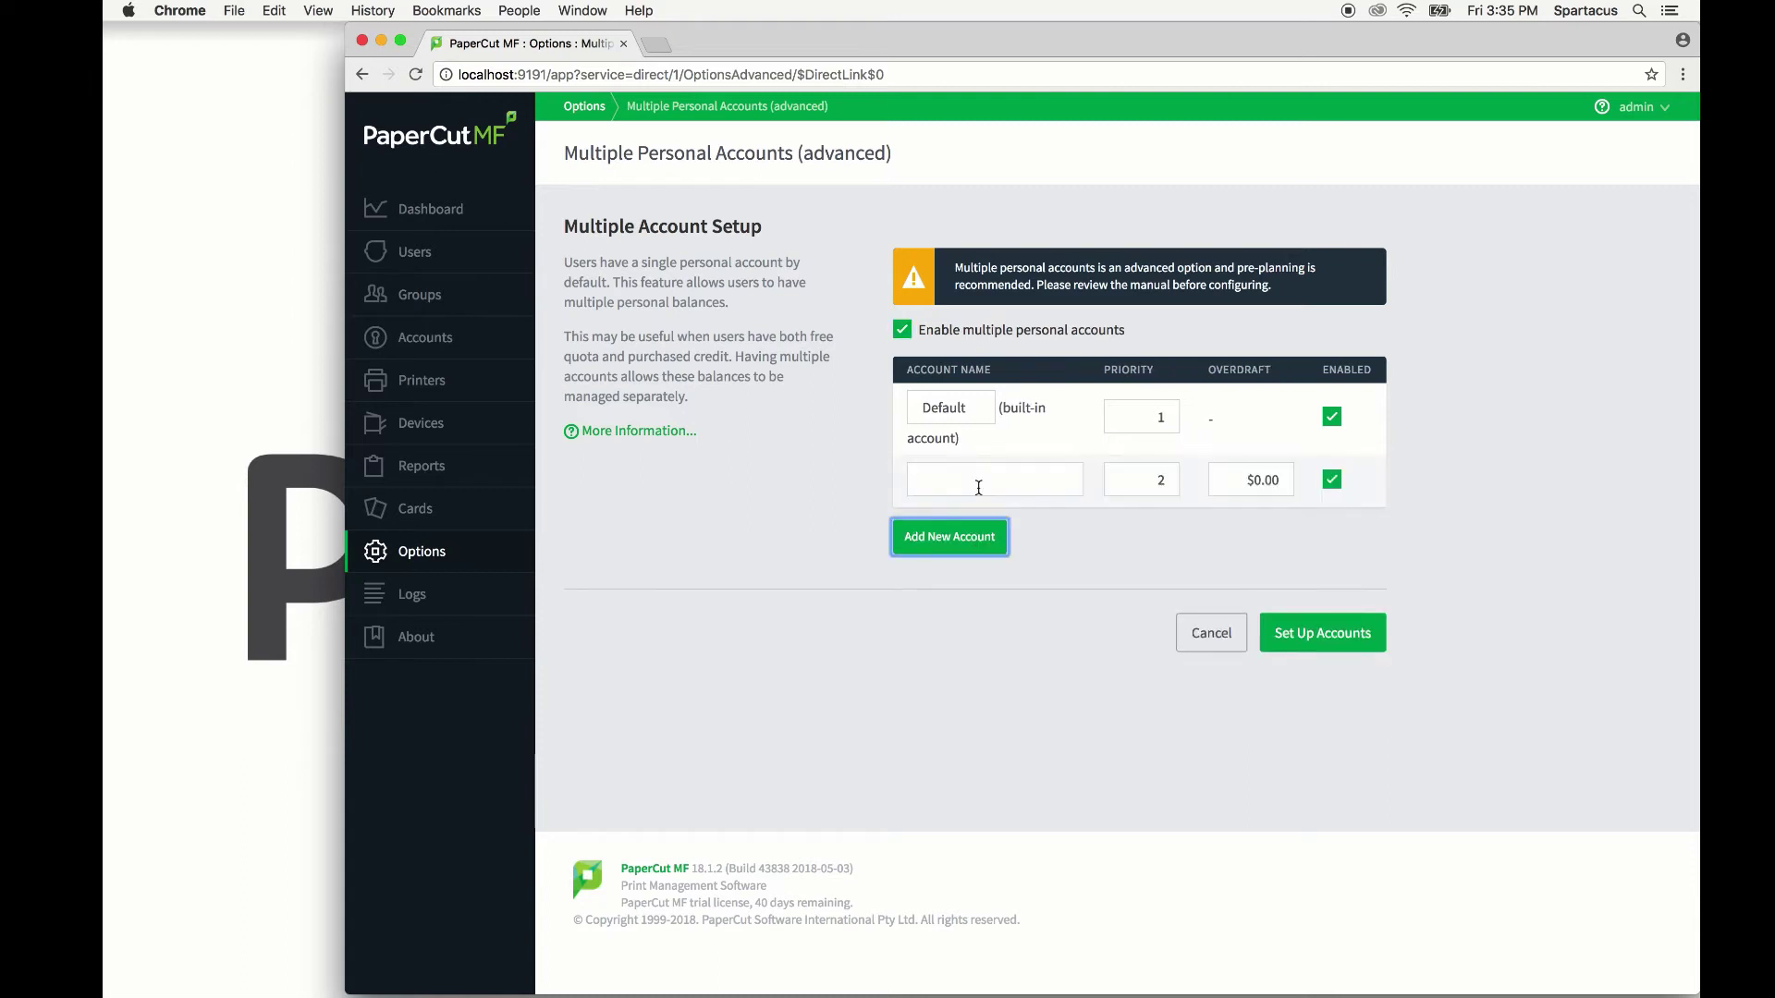
click(978, 489)
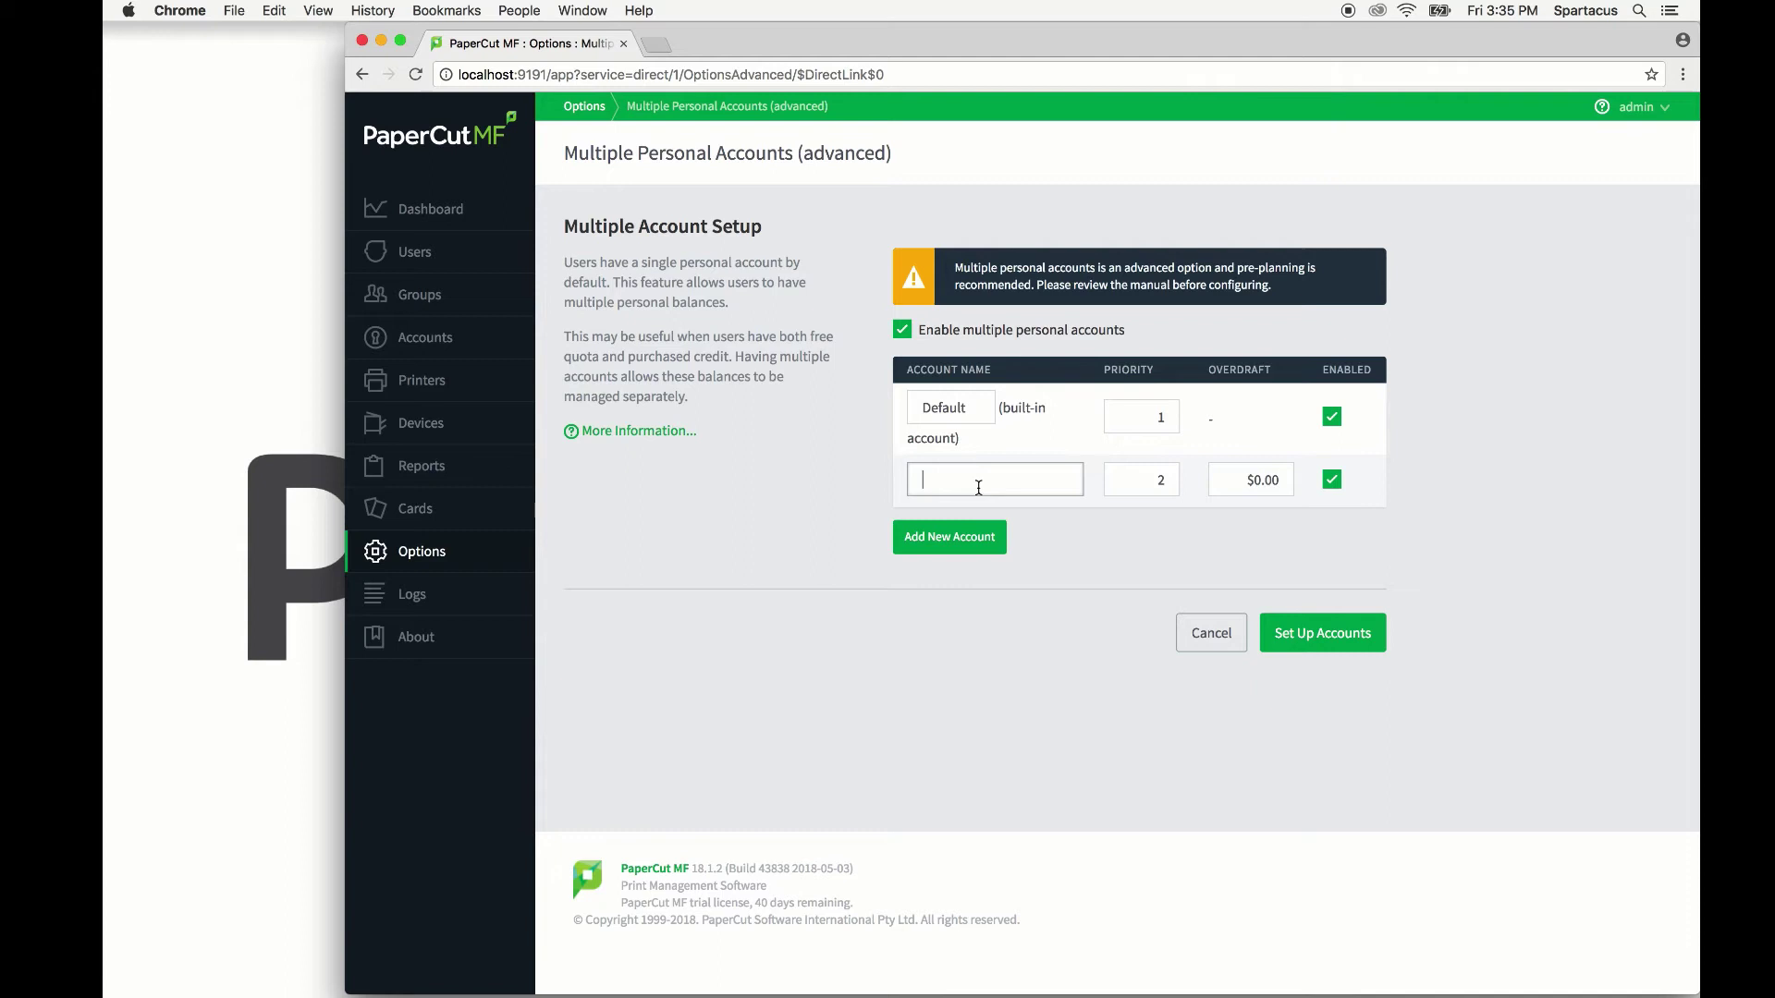
text(Cash)
click(1075, 602)
Step: Set the Cash account's overdraft to $5.00, then start clearing it again
click(1263, 481)
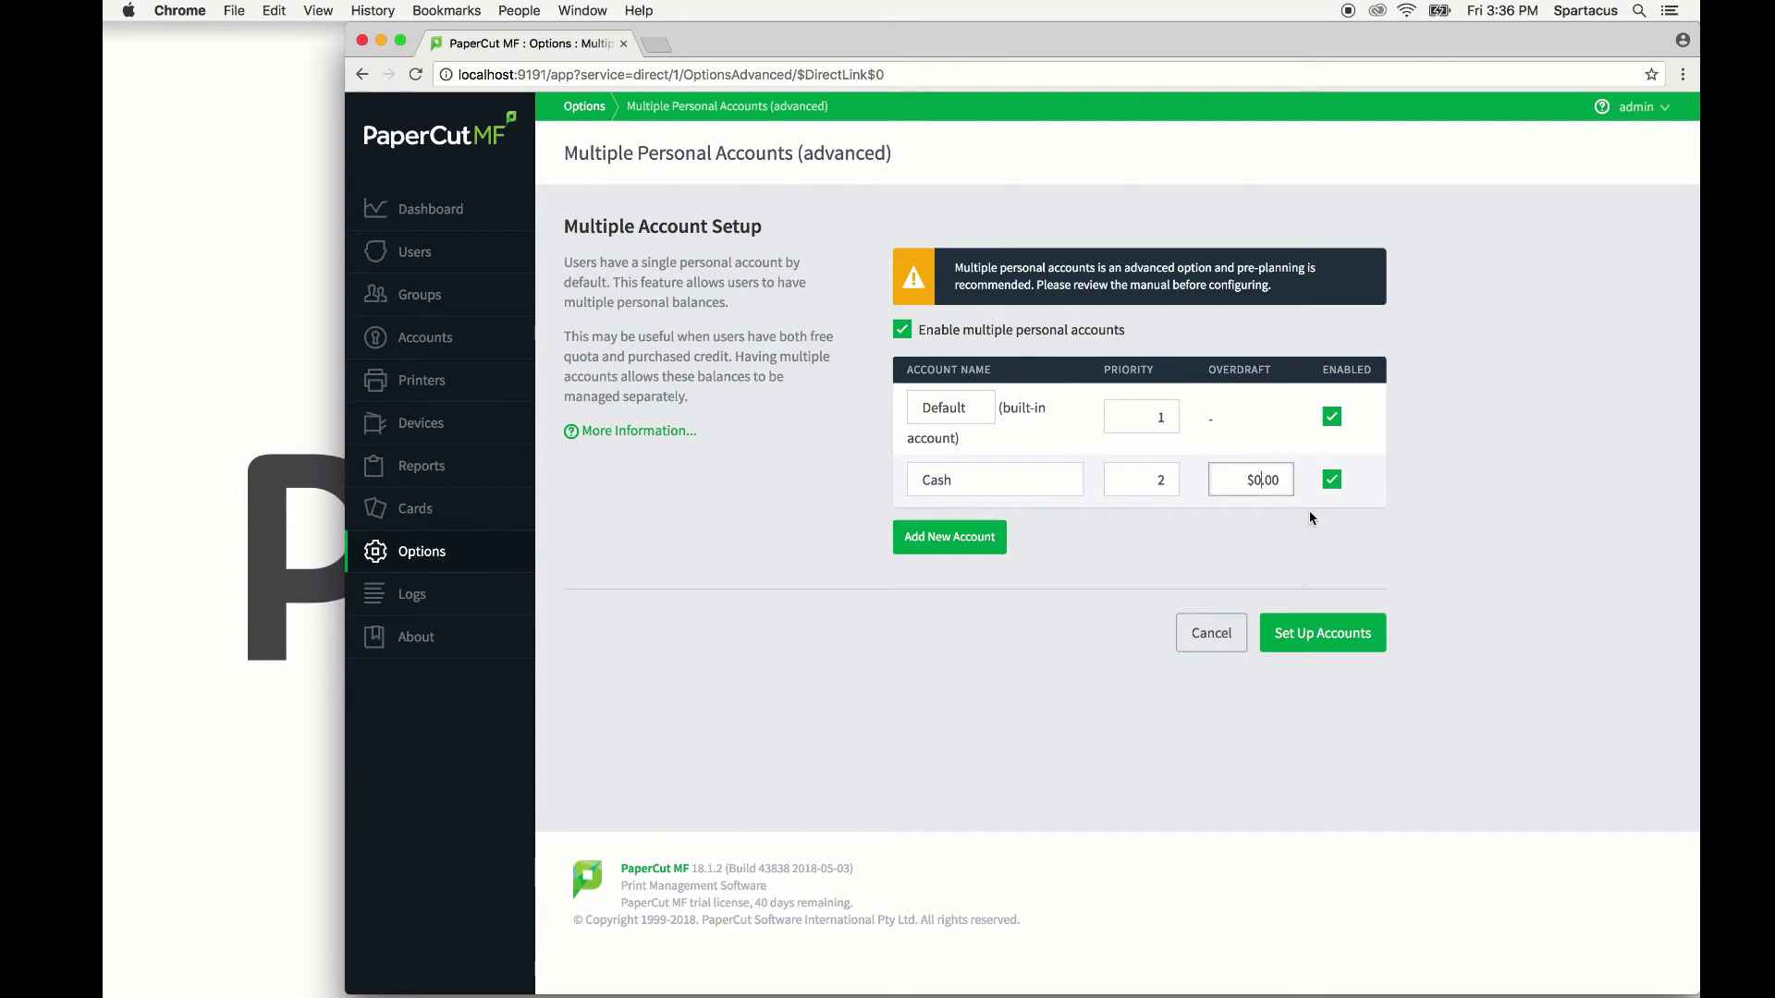
key(BackSpace)
text(5)
click(1392, 563)
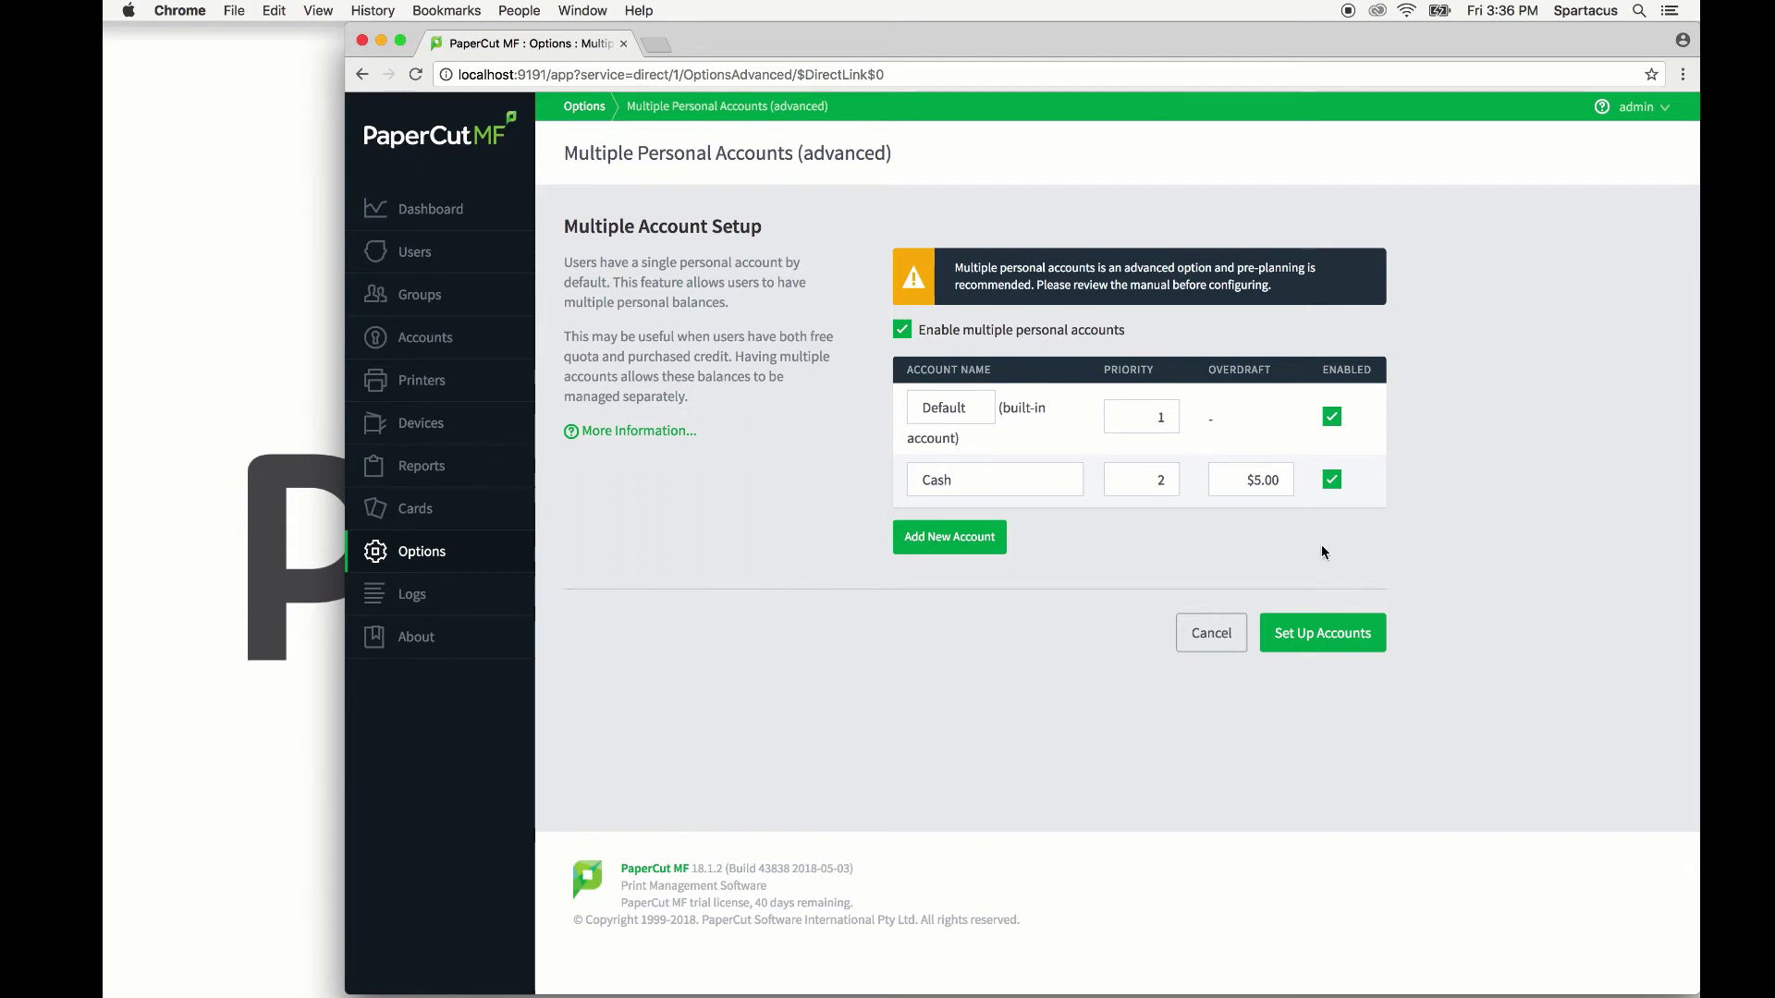
click(1260, 480)
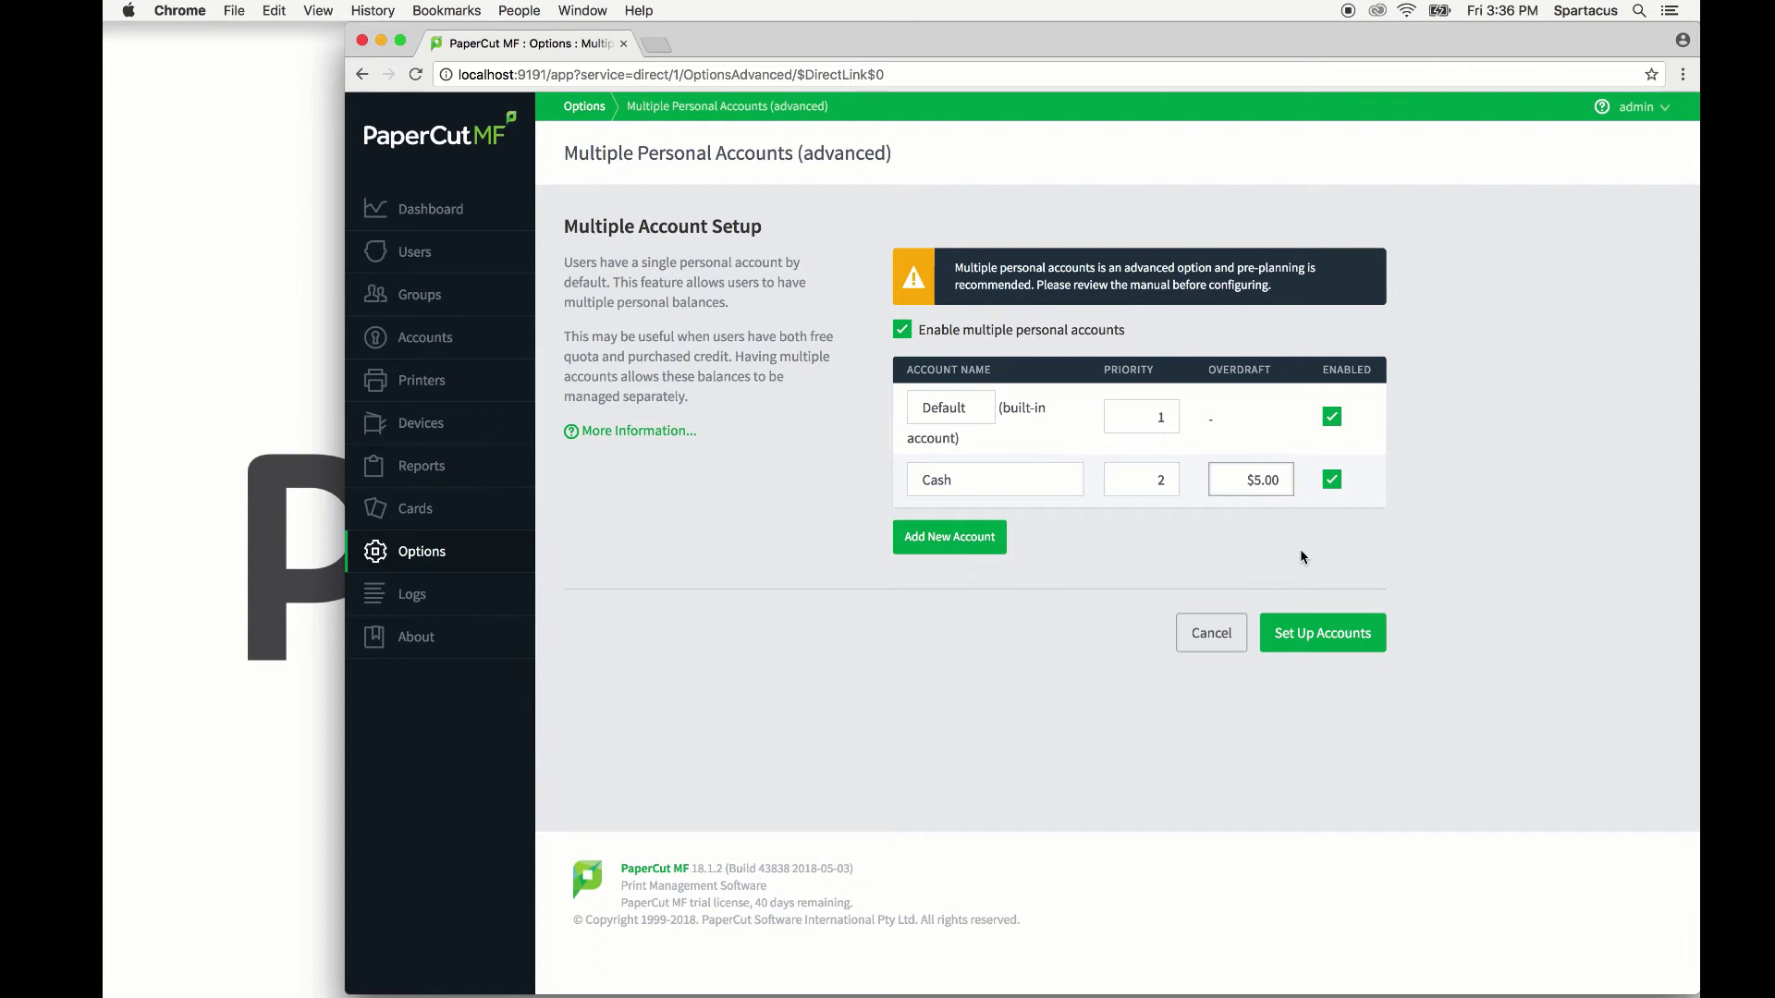
key(BackSpace)
Step: Return the Cash overdraft to $0.00 and add a third account named 'Cash 2'
text(0)
click(1575, 641)
click(943, 541)
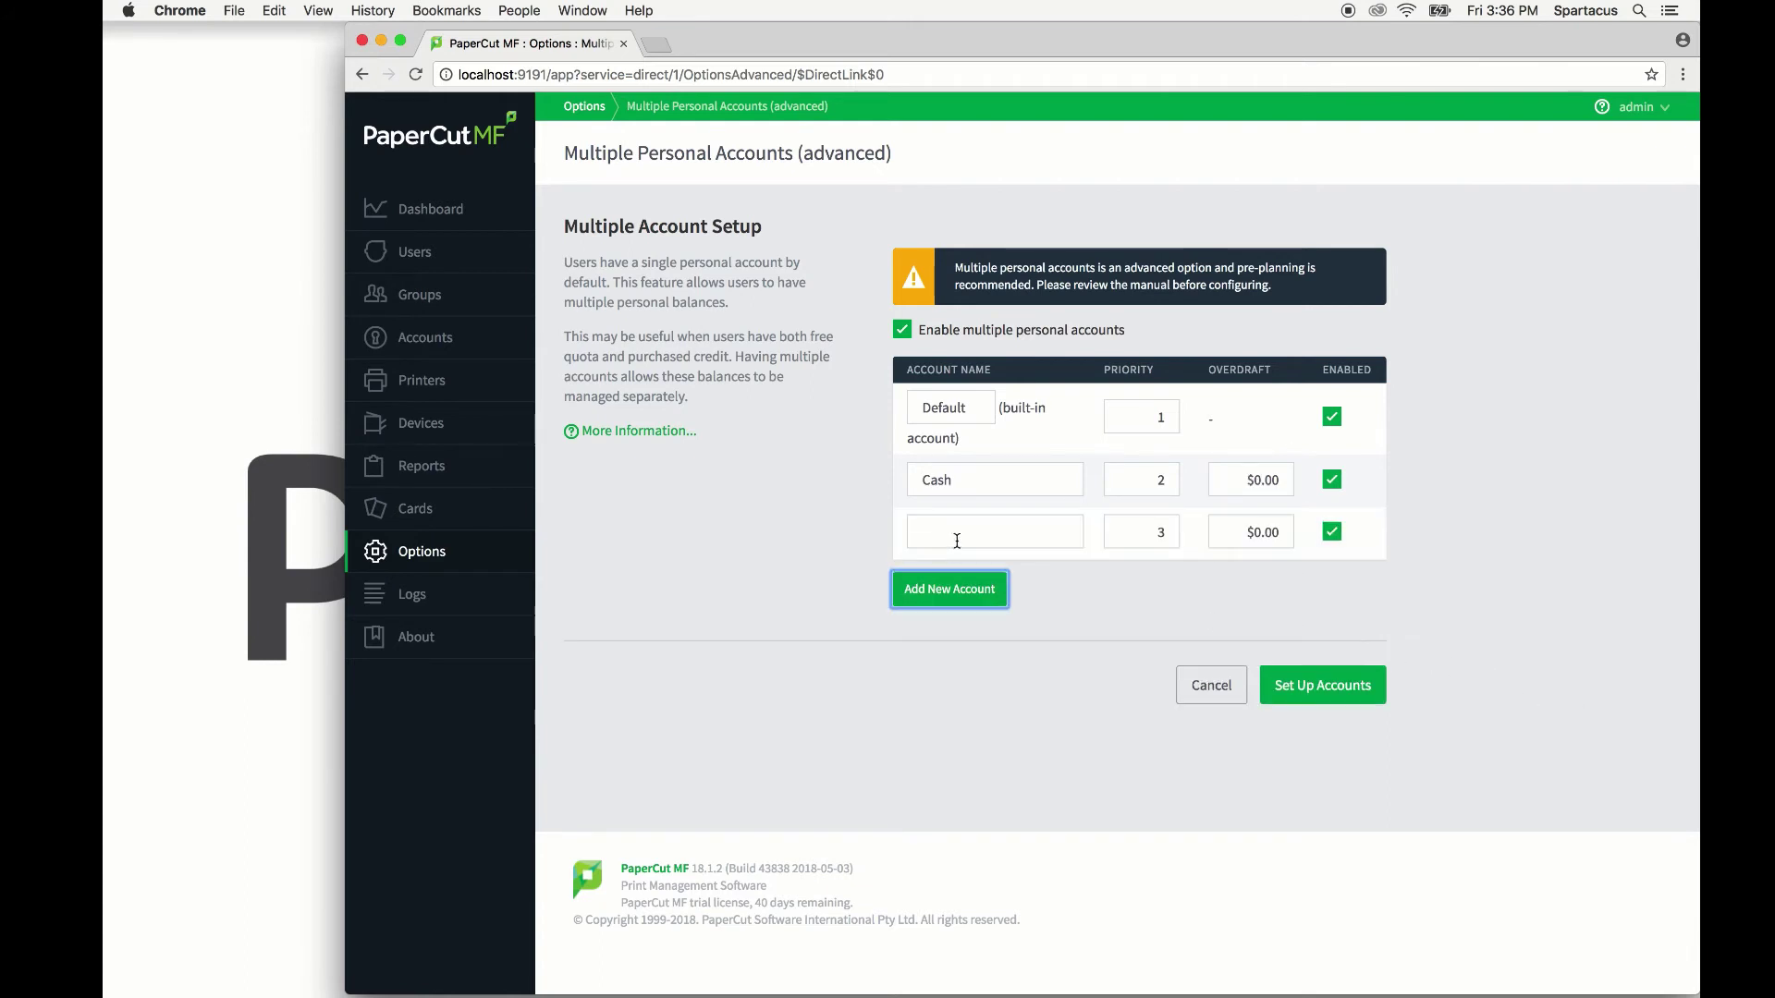
click(956, 542)
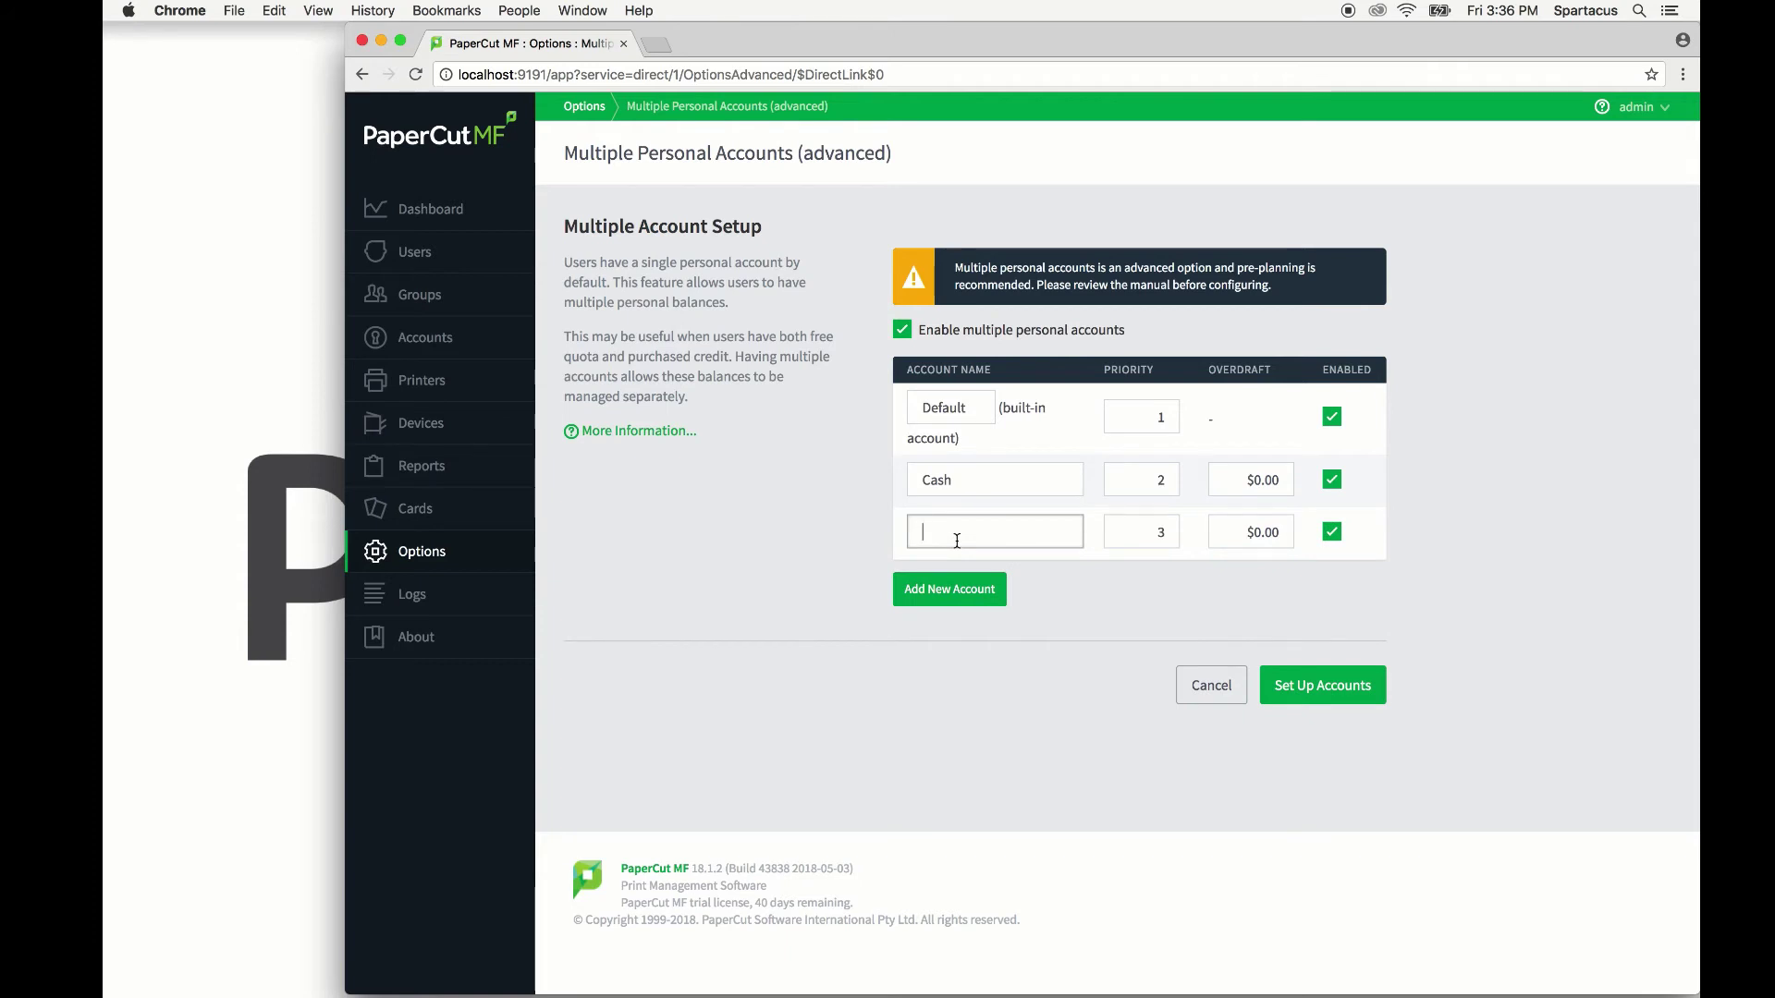
text(Cash 2)
Step: Disable Cash 2 and apply the multiple account setup to all users
click(1331, 532)
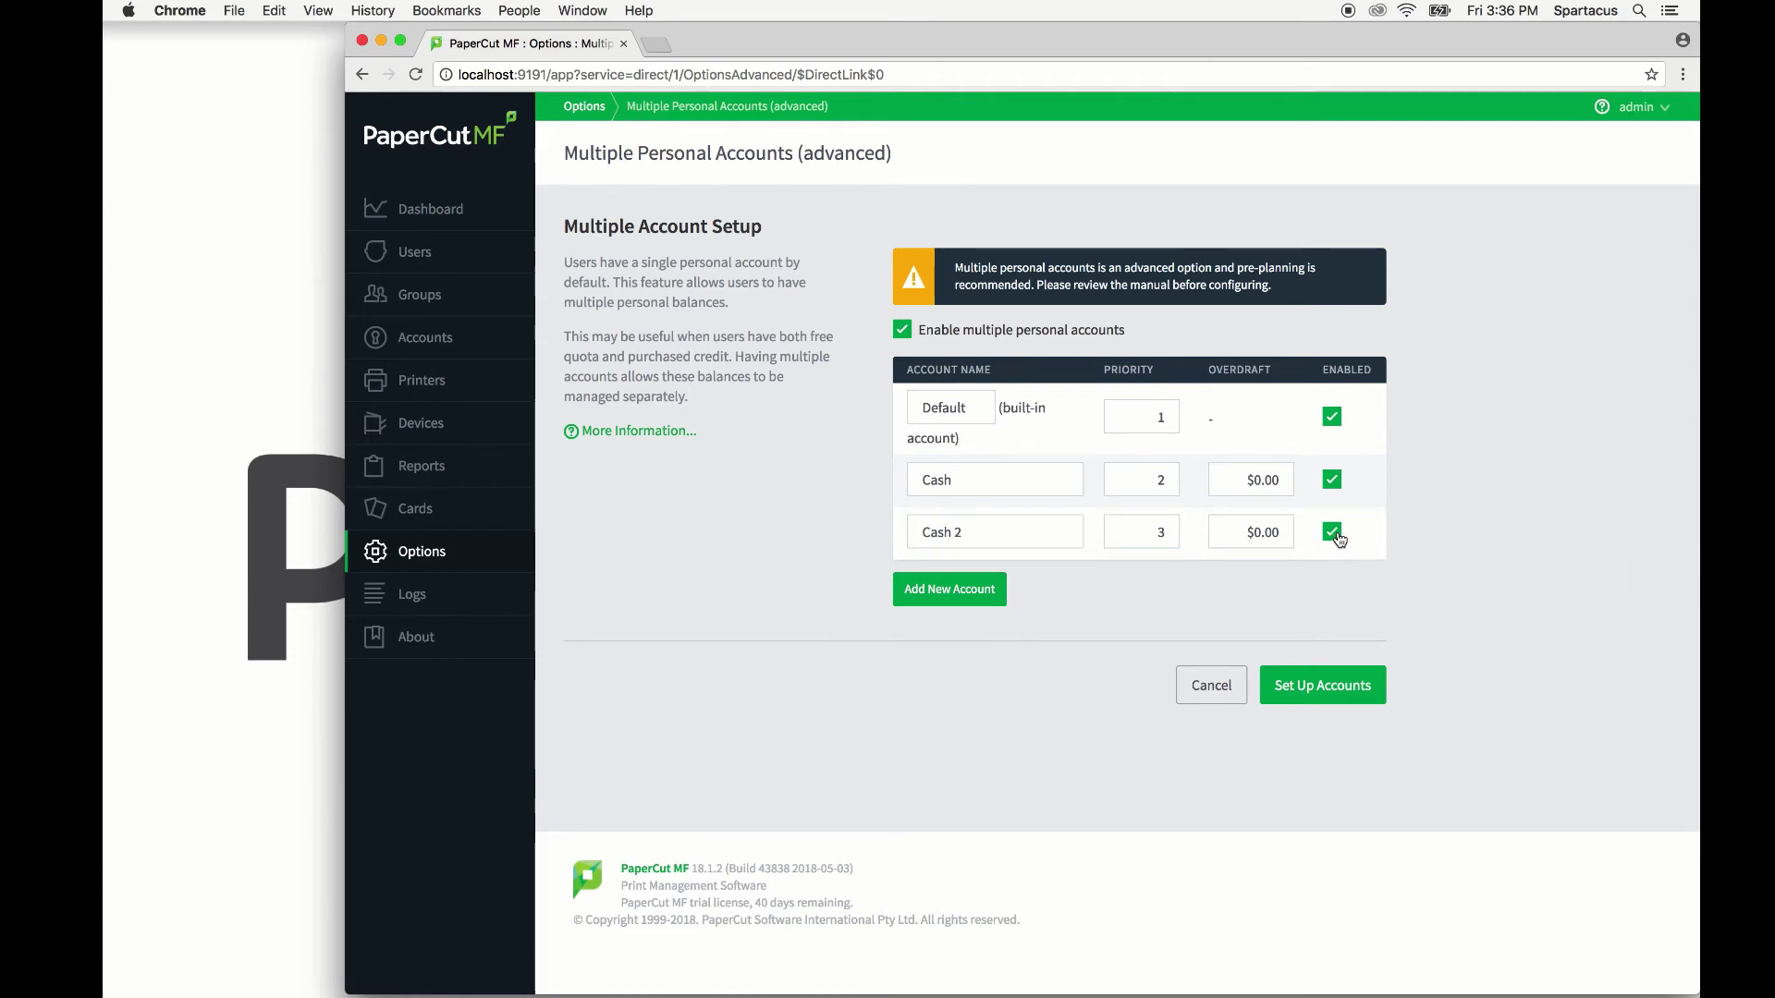
click(1353, 695)
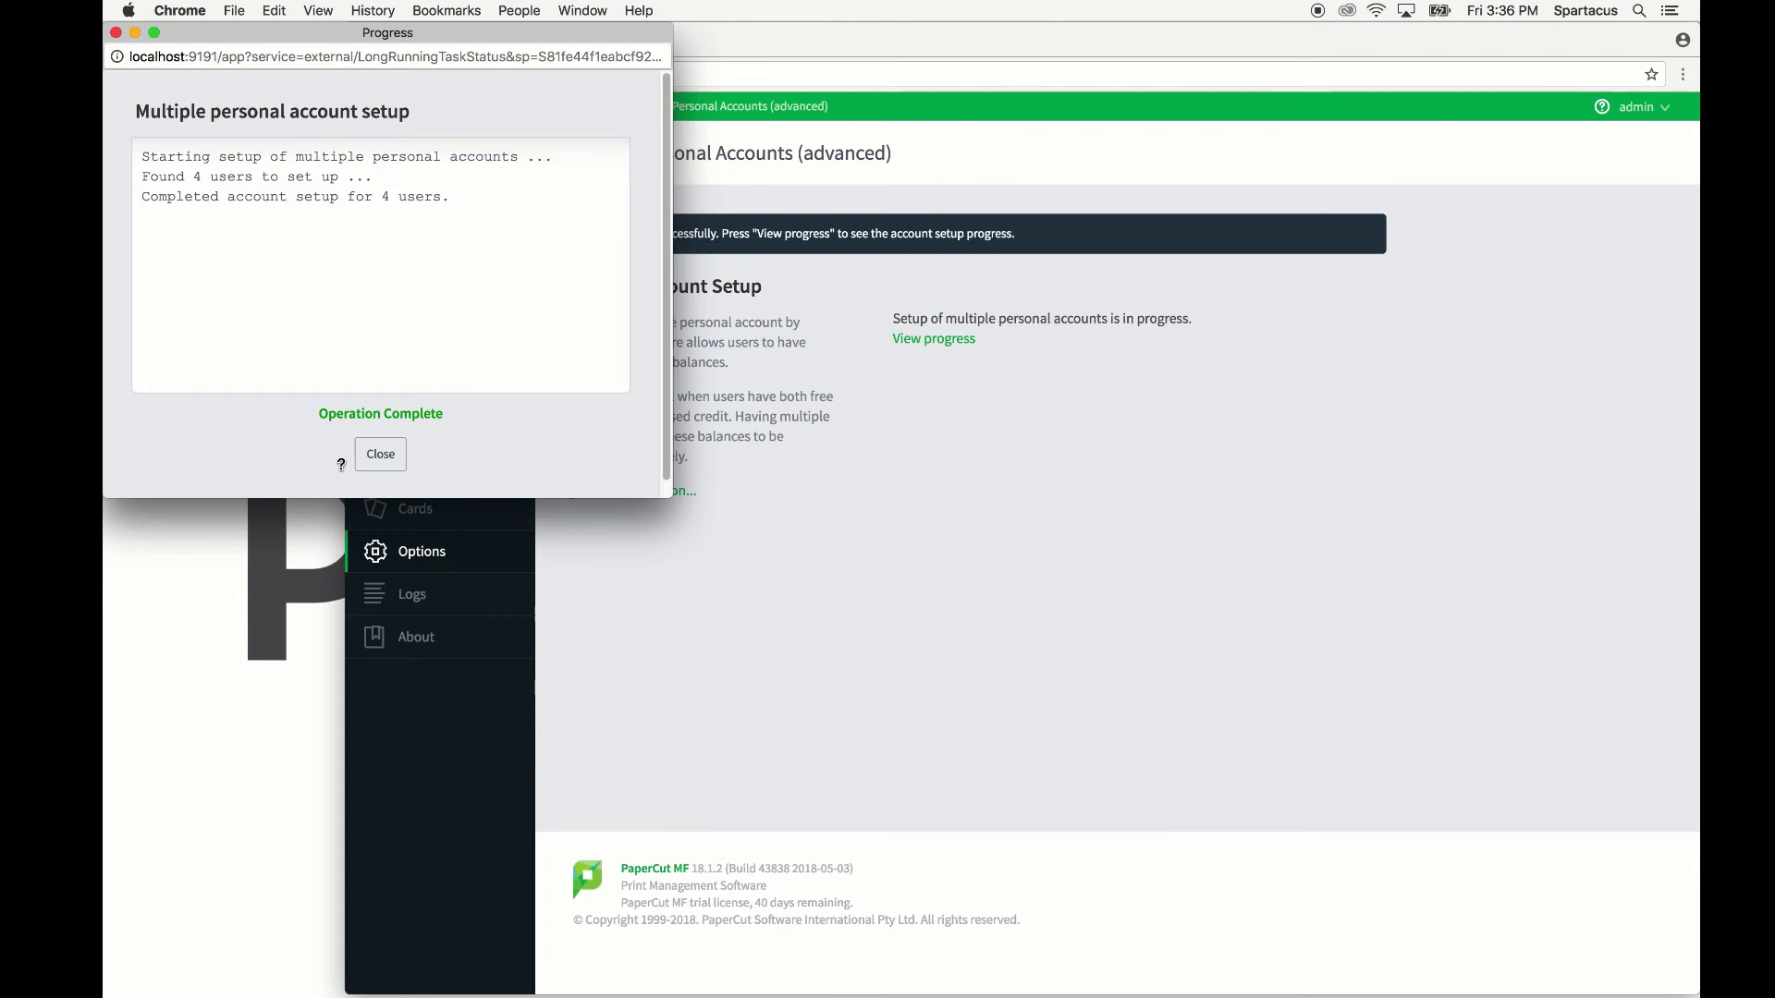
click(374, 458)
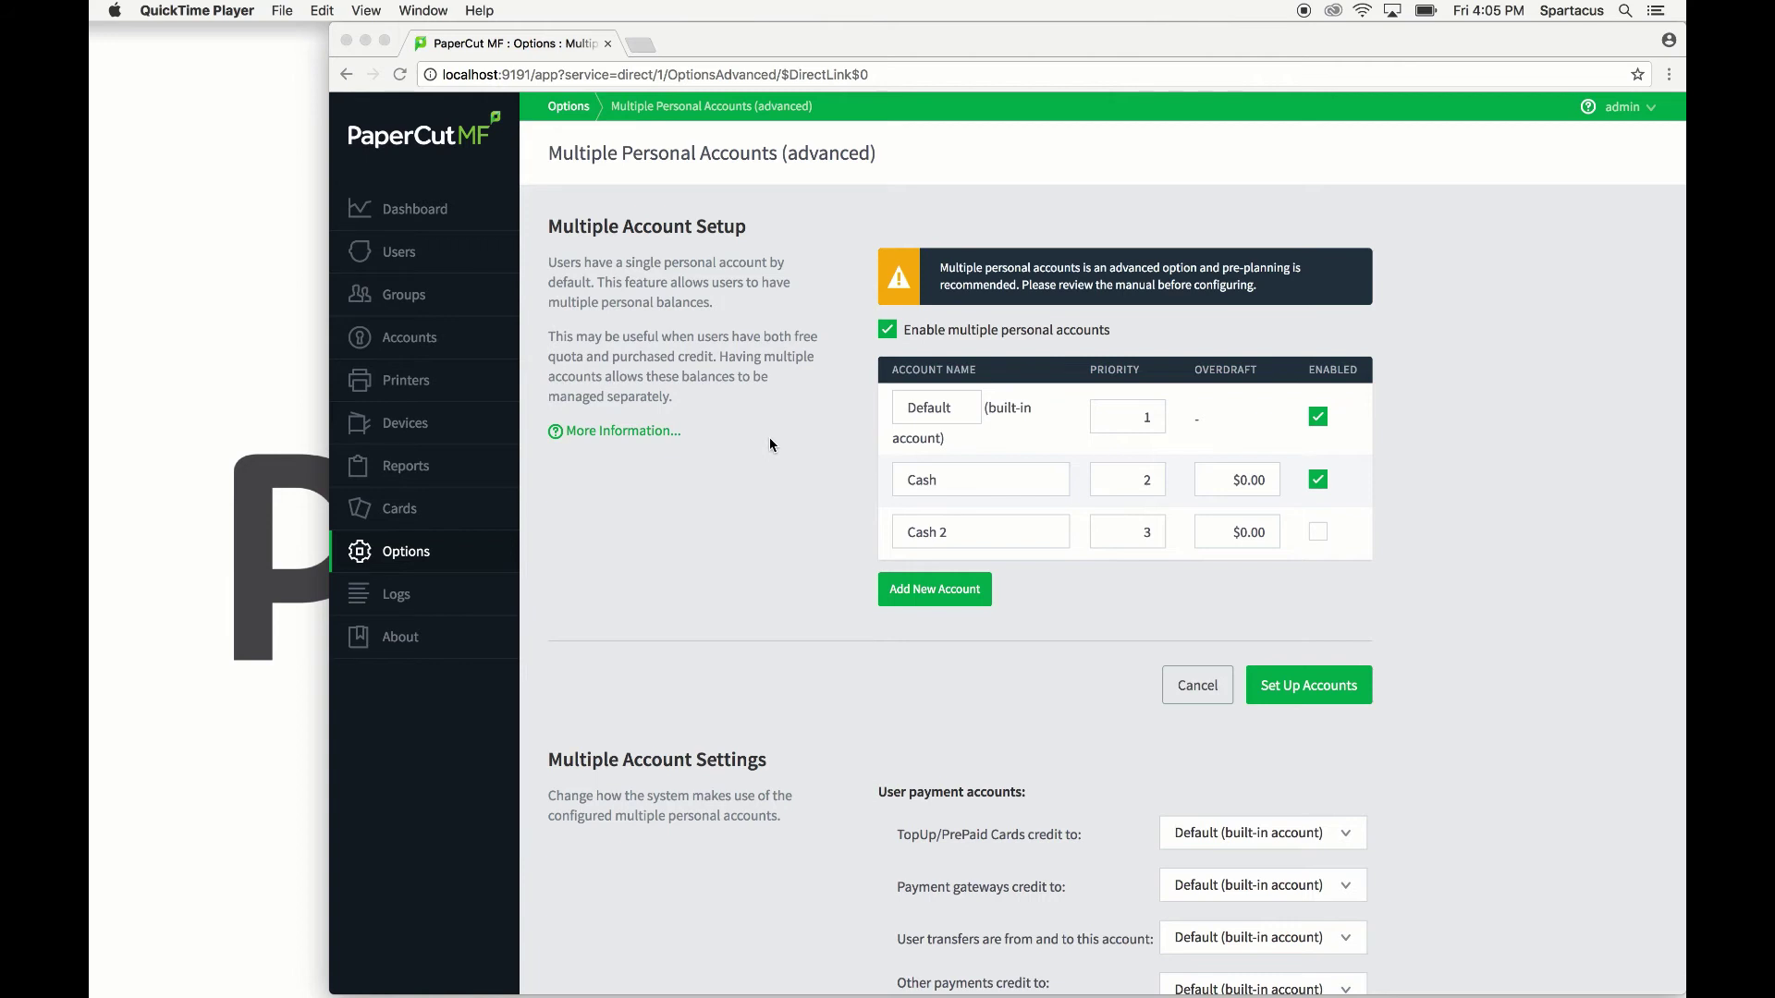
Step: Set 'Payment gateways credit to' the Cash account and apply the settings
scroll(830, 639, down, 5)
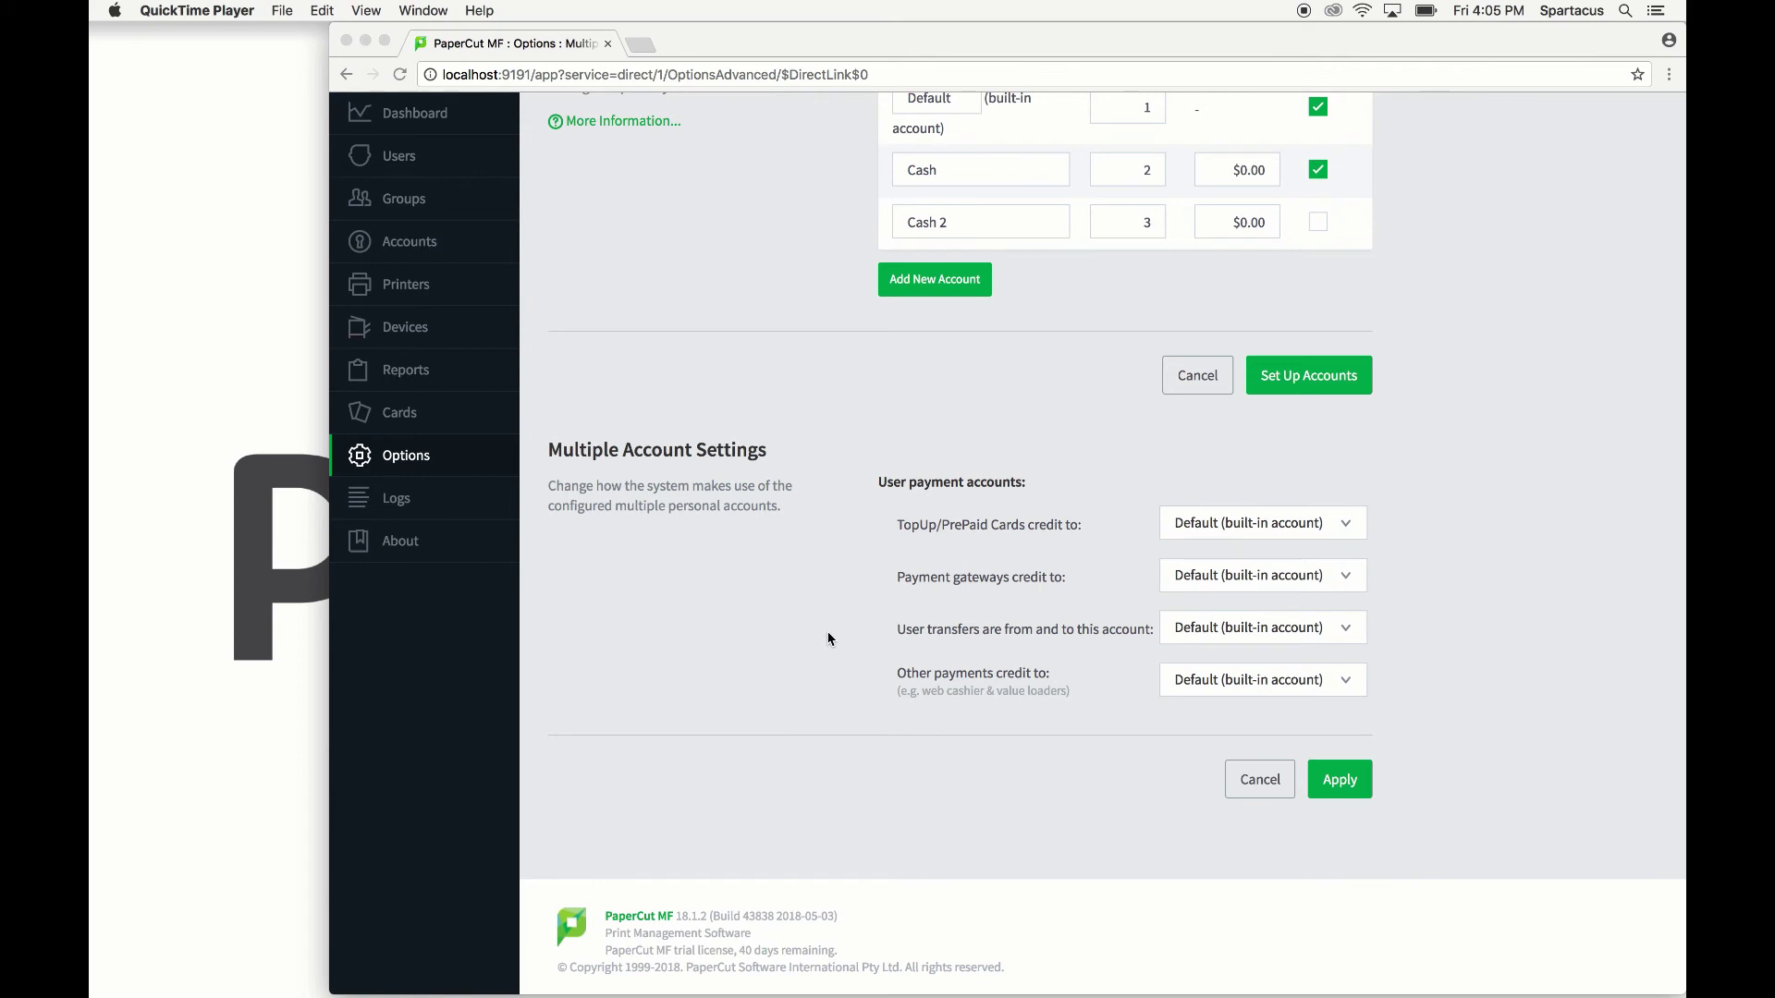
click(1211, 585)
click(1210, 584)
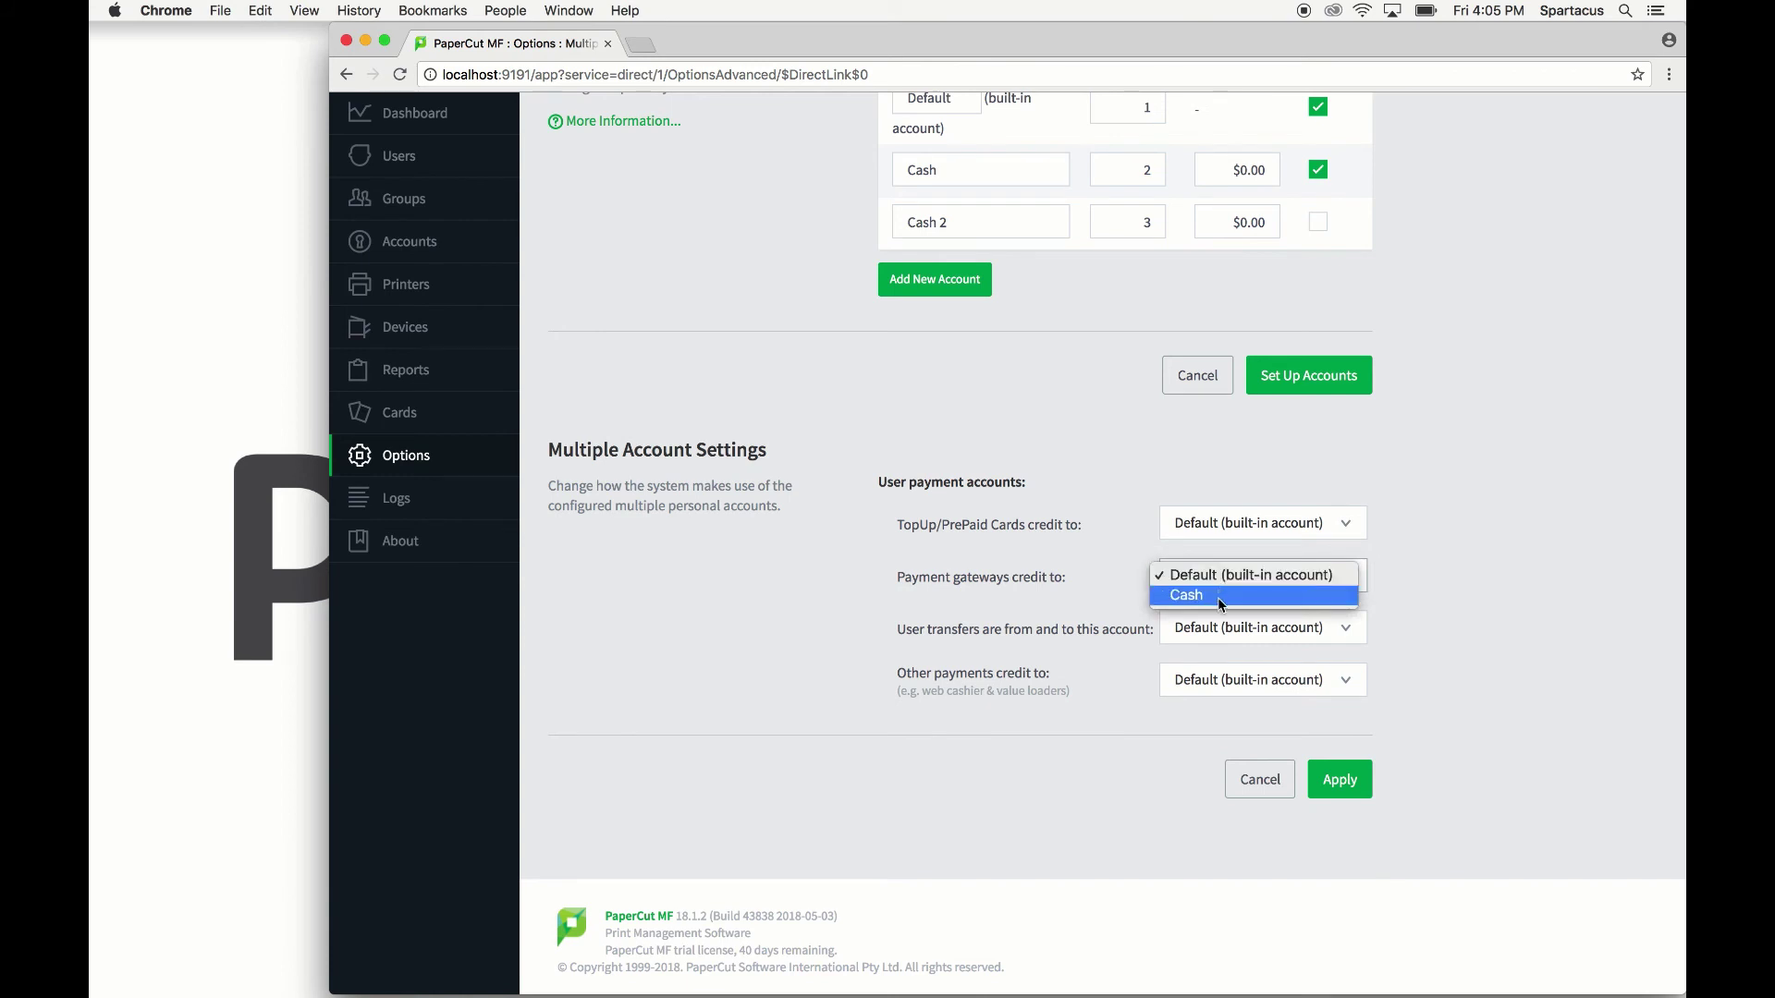
click(1218, 596)
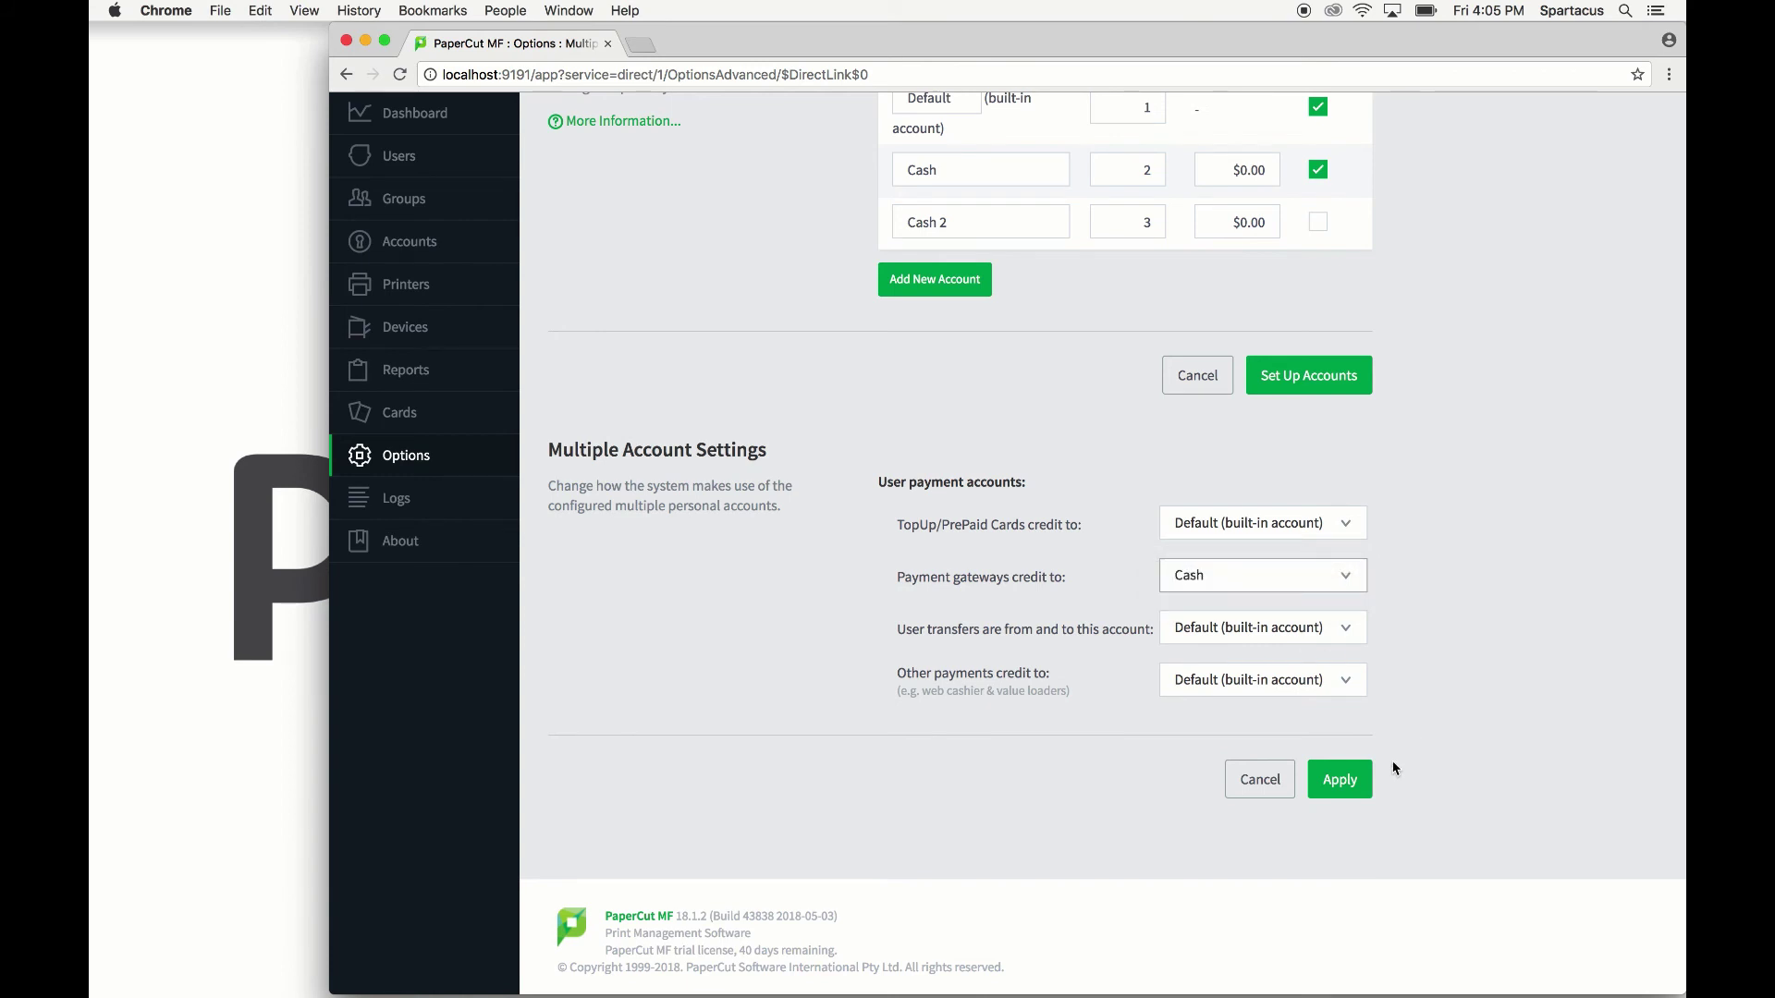
click(1339, 784)
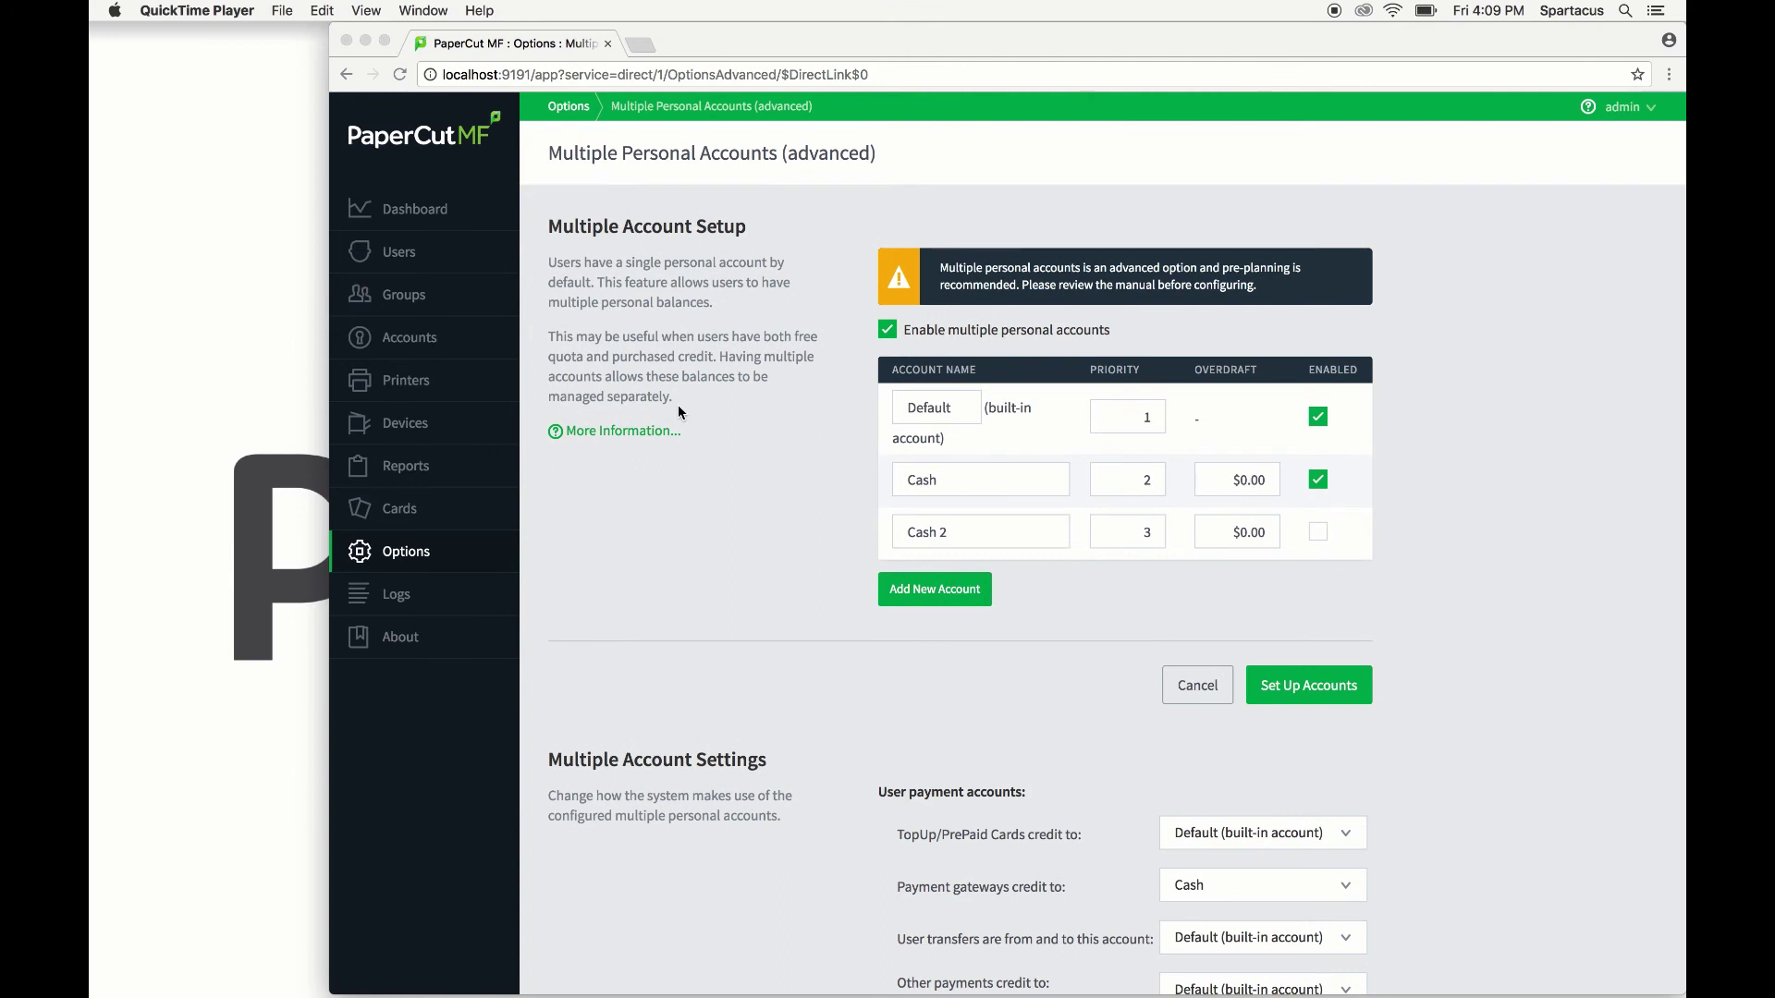
Step: Open the last user's details and enter a $5.00 Cash account balance
click(411, 254)
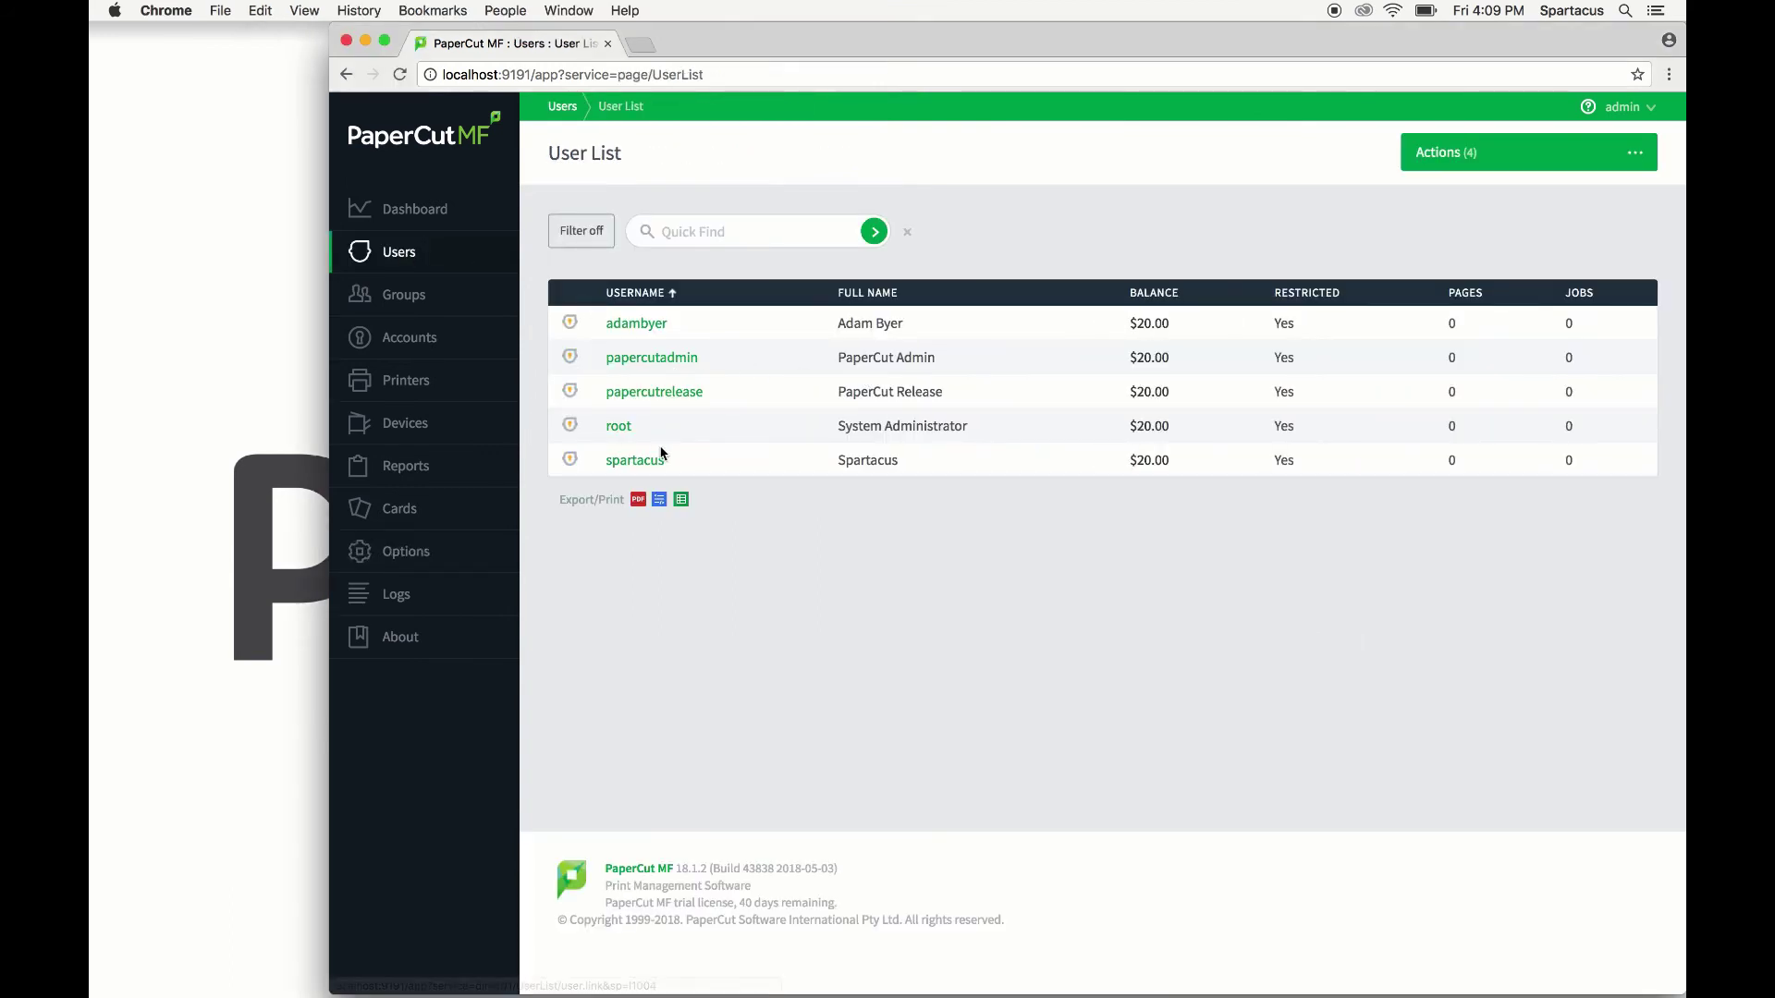
click(641, 465)
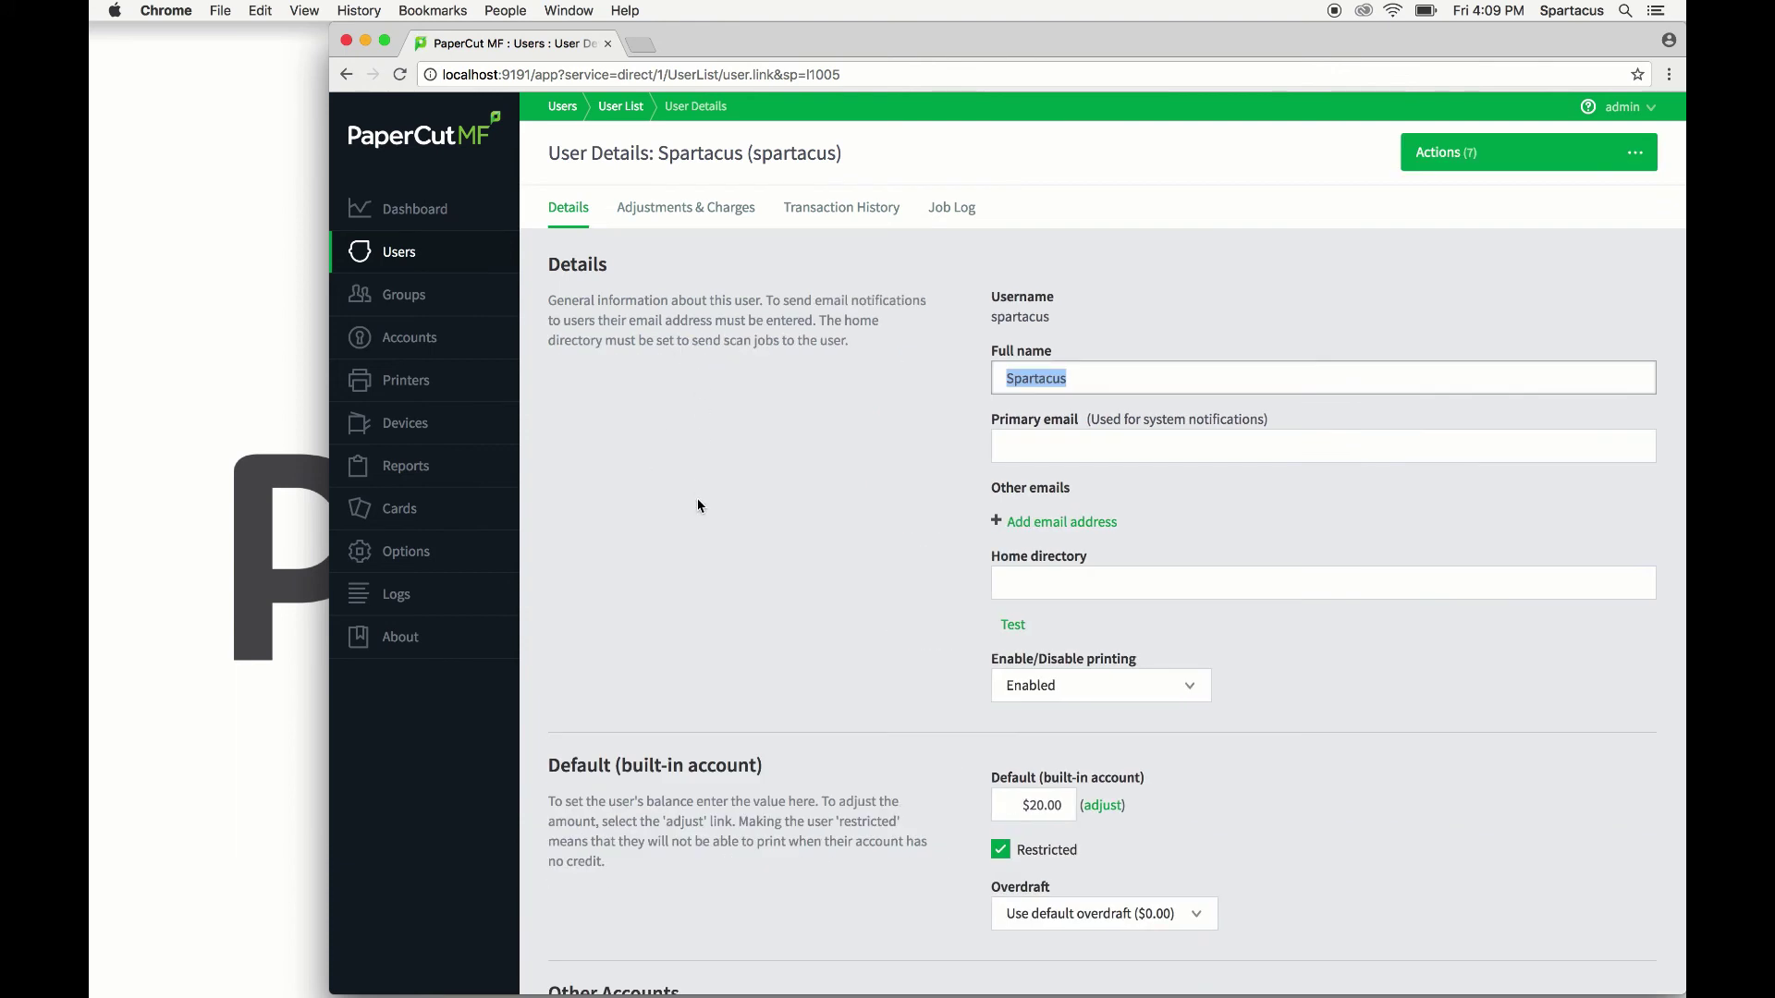
scroll(699, 506, down, 4)
scroll(699, 505, down, 8)
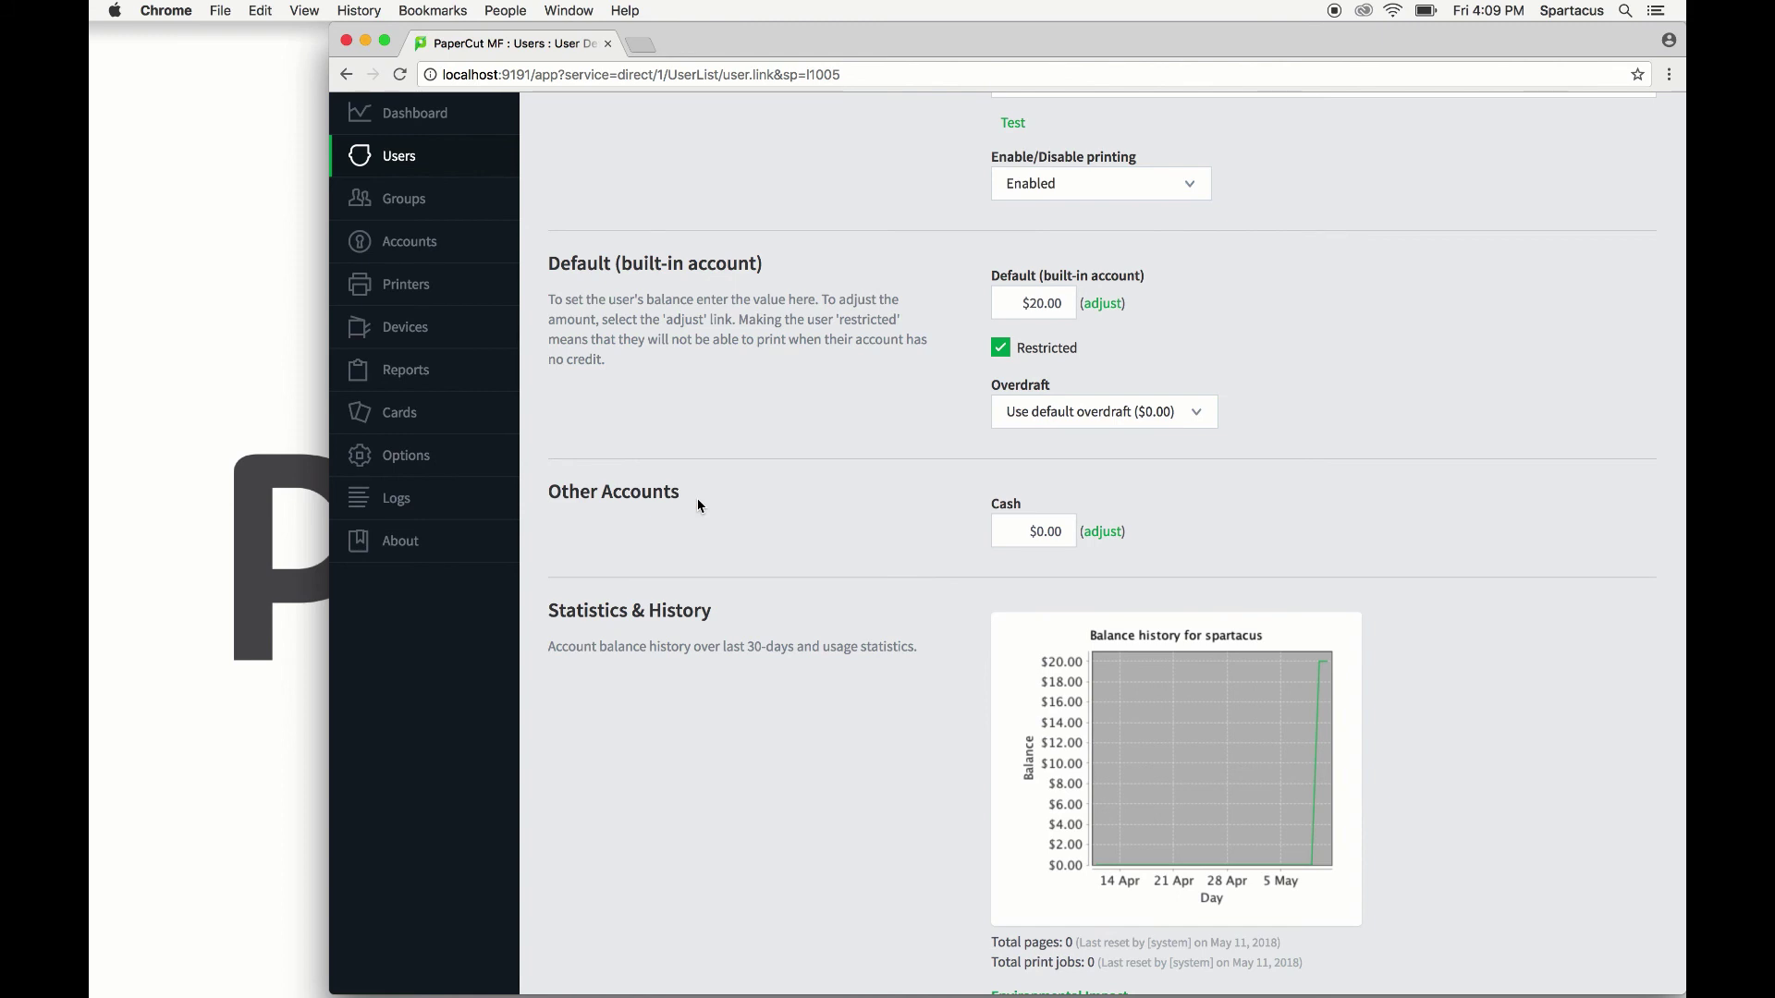
click(1042, 533)
key(BackSpace)
text(5)
click(1193, 533)
Step: Save the user's updated balance and hide the browser window
scroll(1193, 533, down, 10)
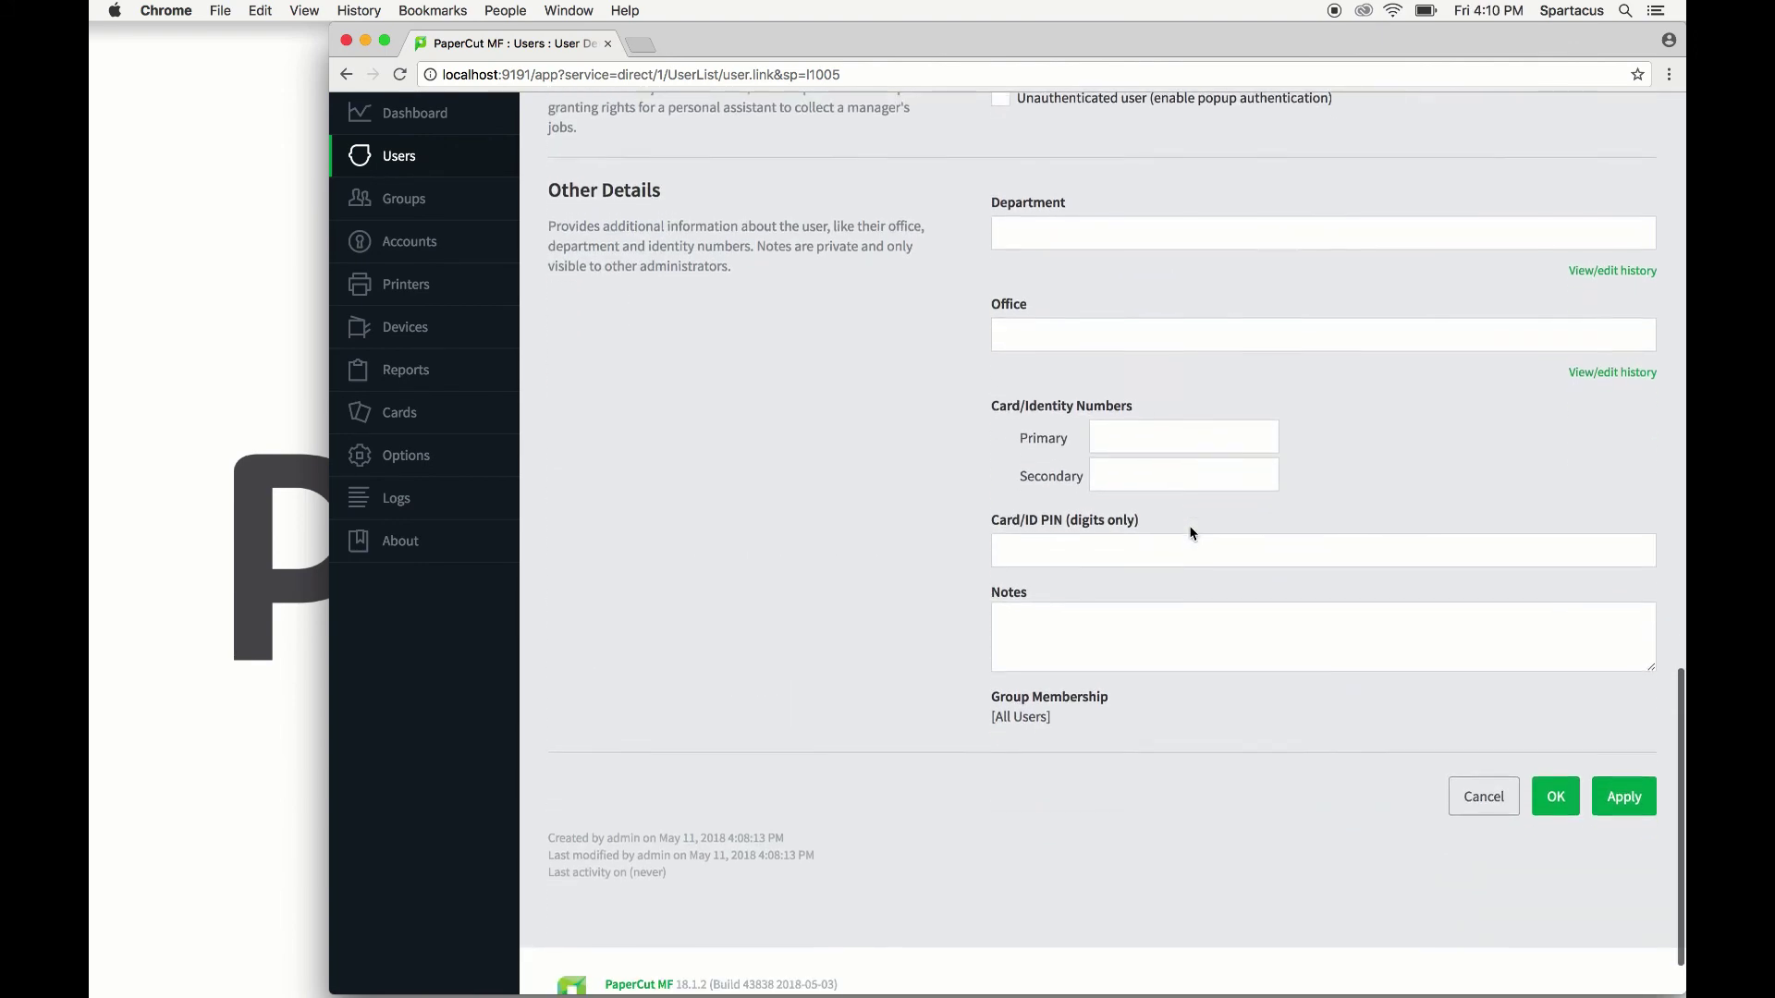
click(1623, 782)
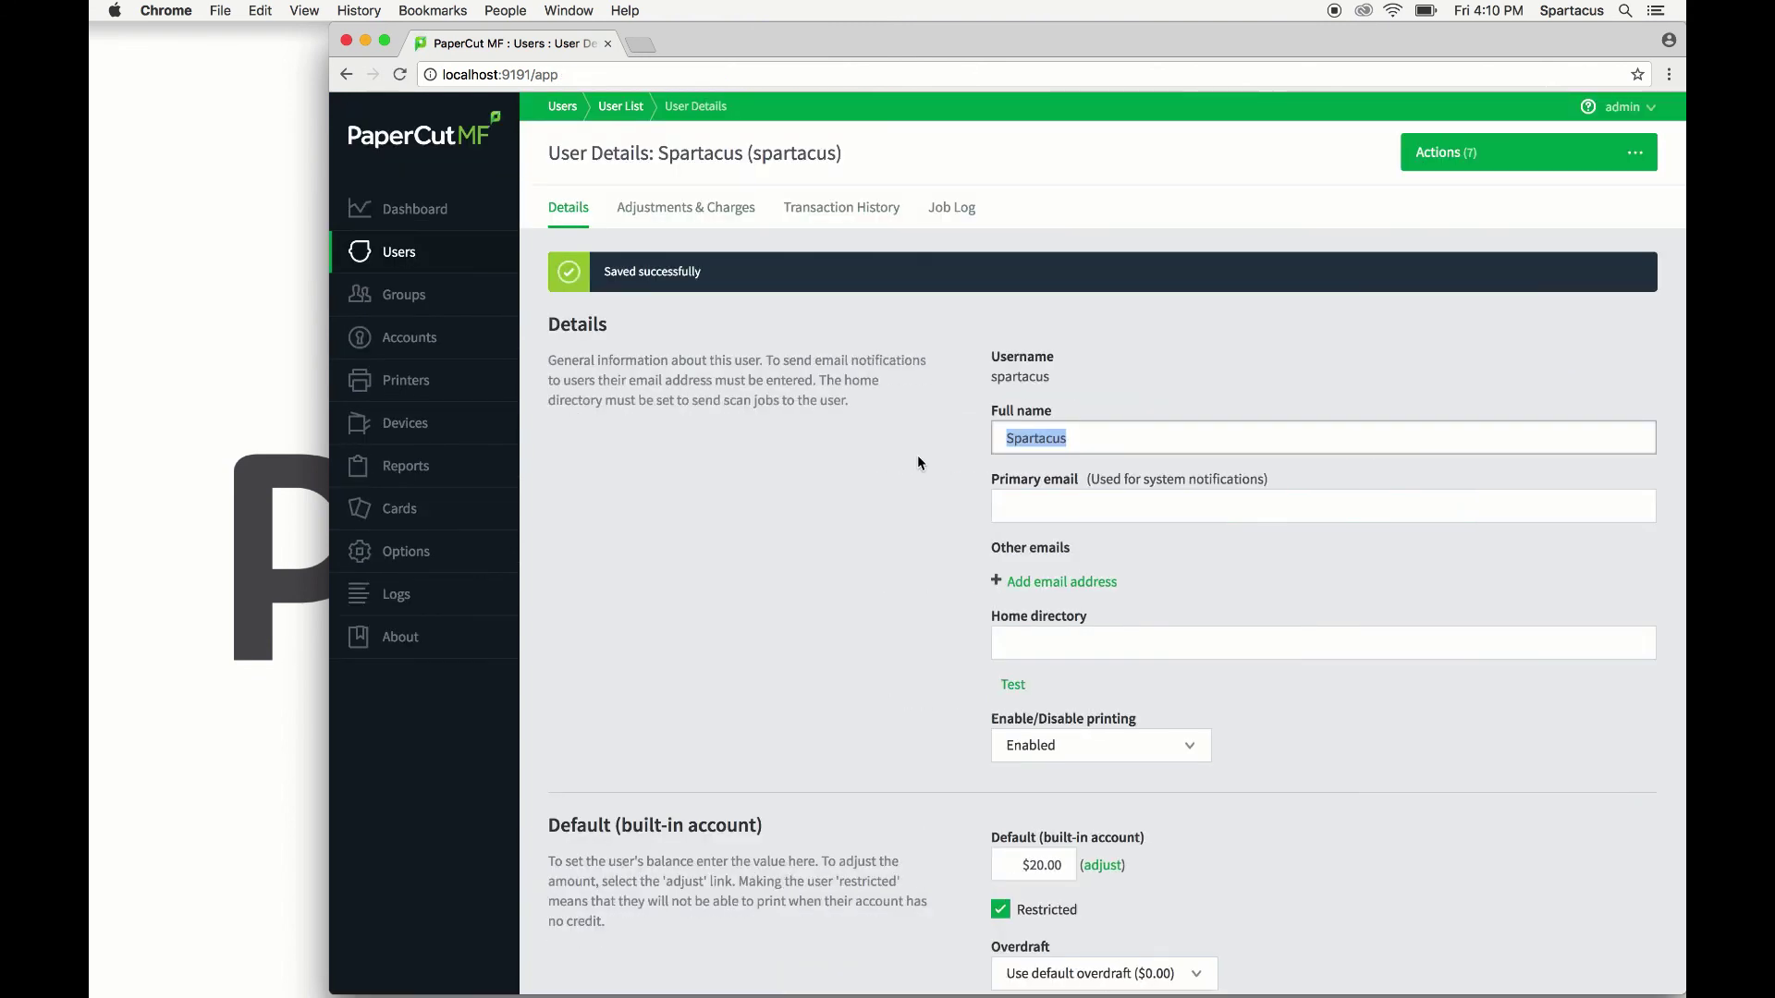
scroll(918, 458, down, 5)
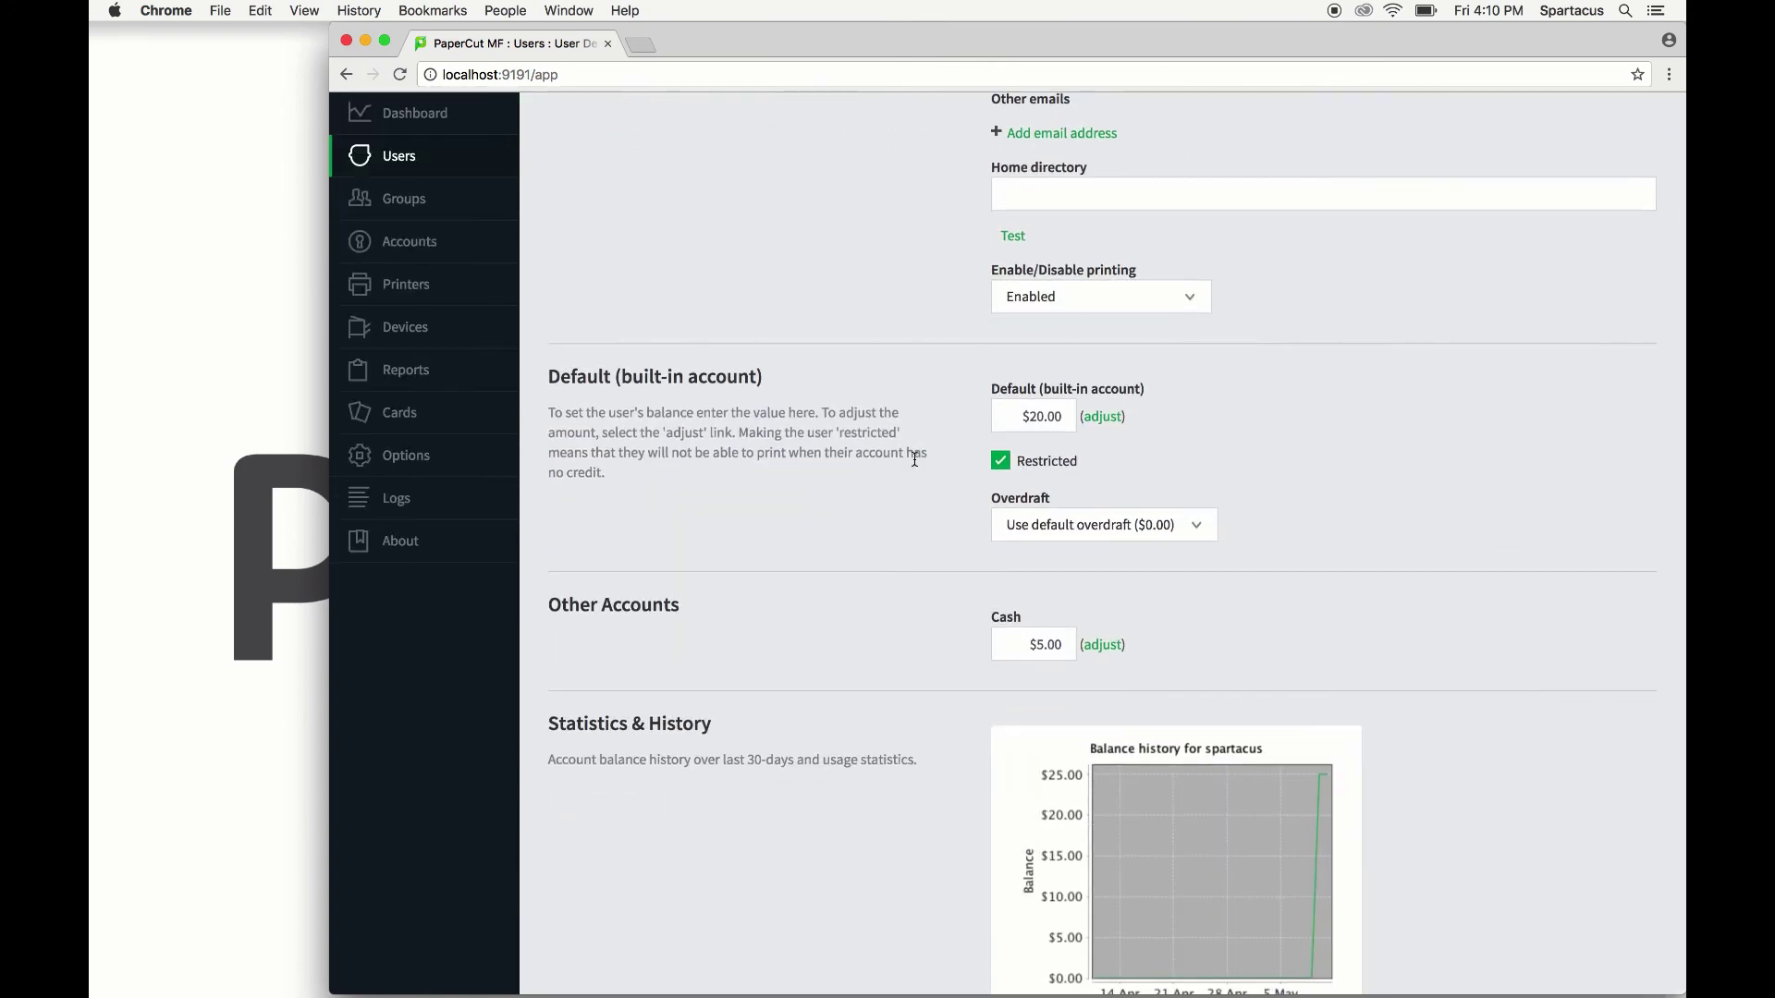
scroll(915, 459, down, 1)
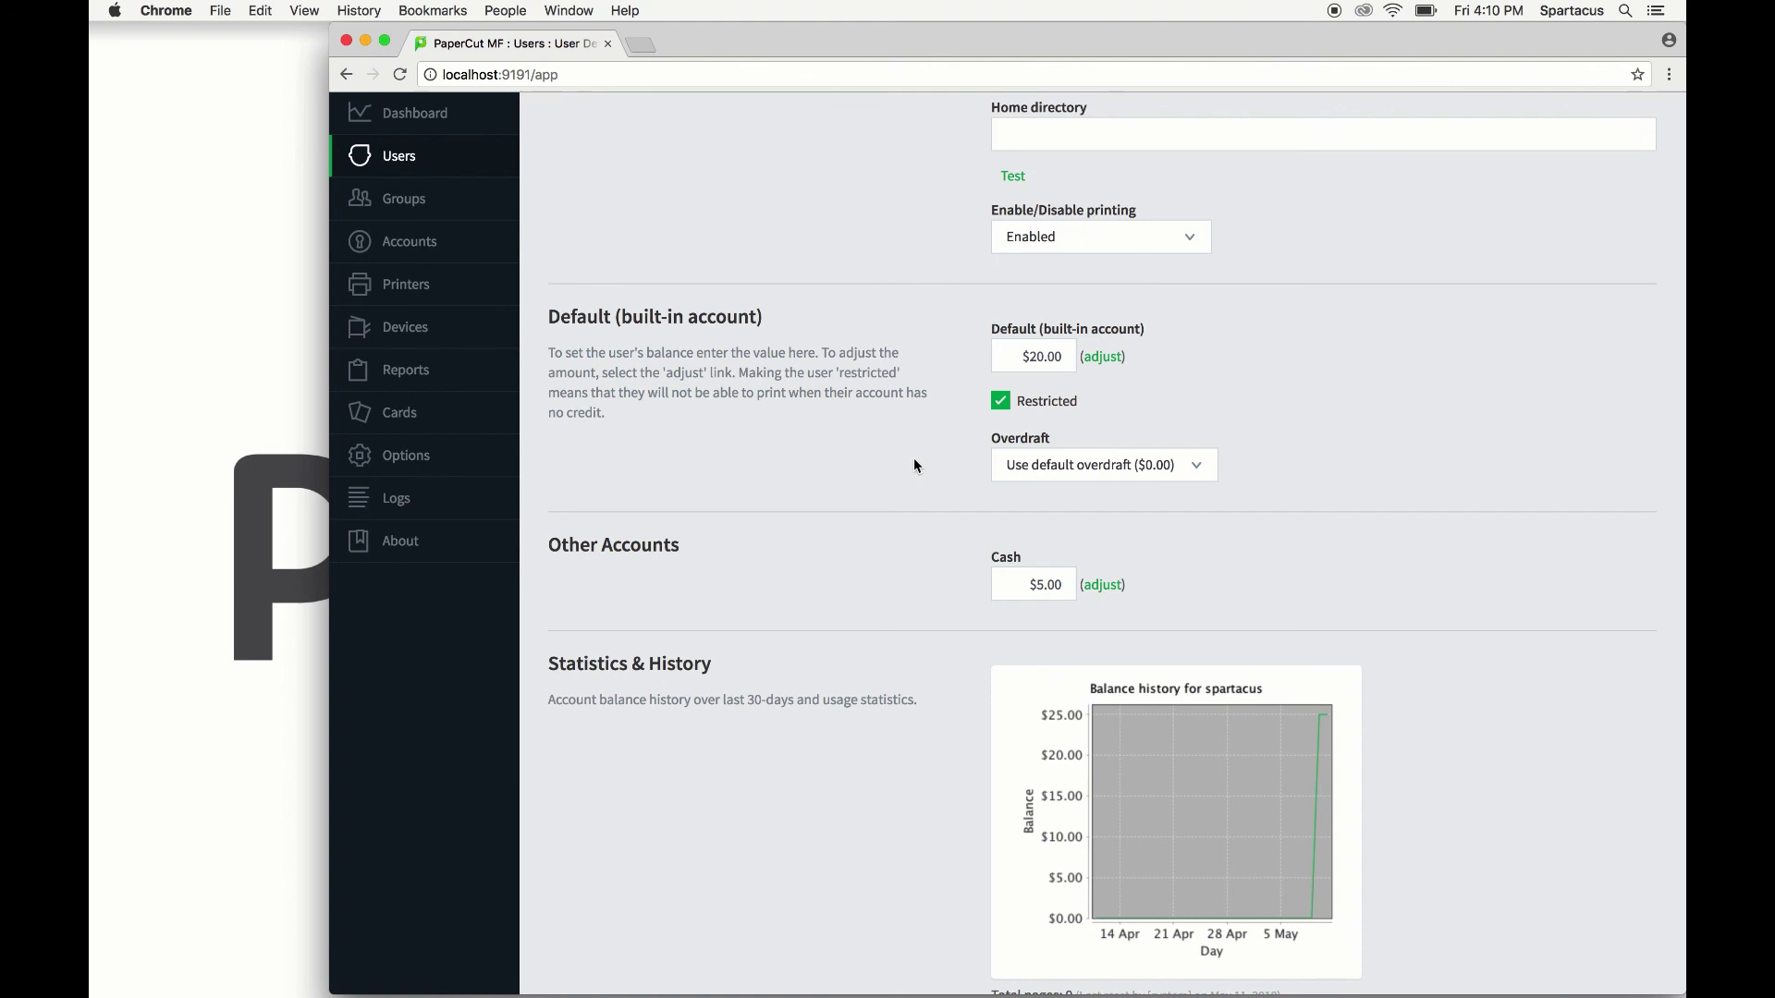
key(super+w)
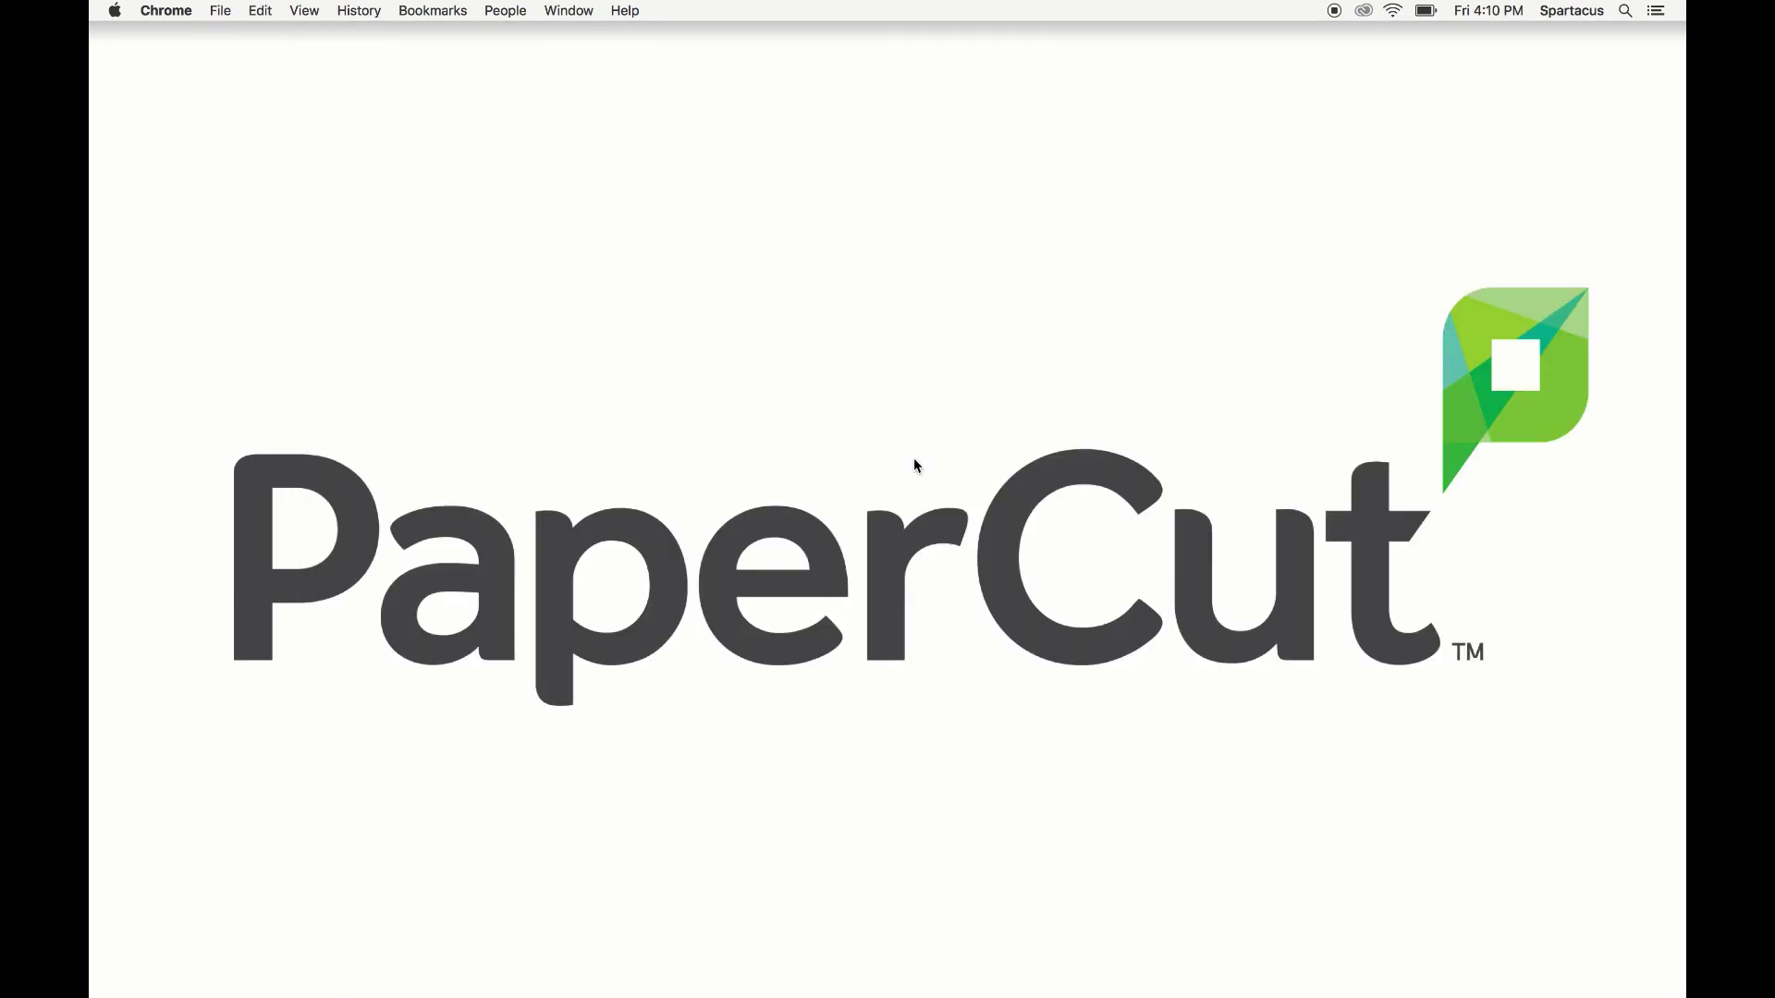